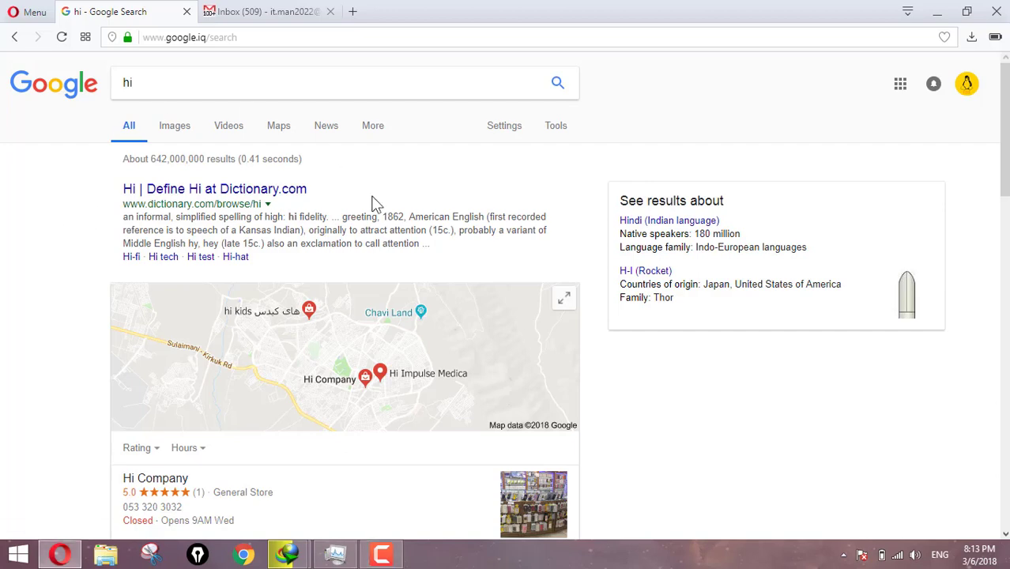
Search Google for 'oracle database express edition 11g' using the autocomplete suggestions.
click(198, 82)
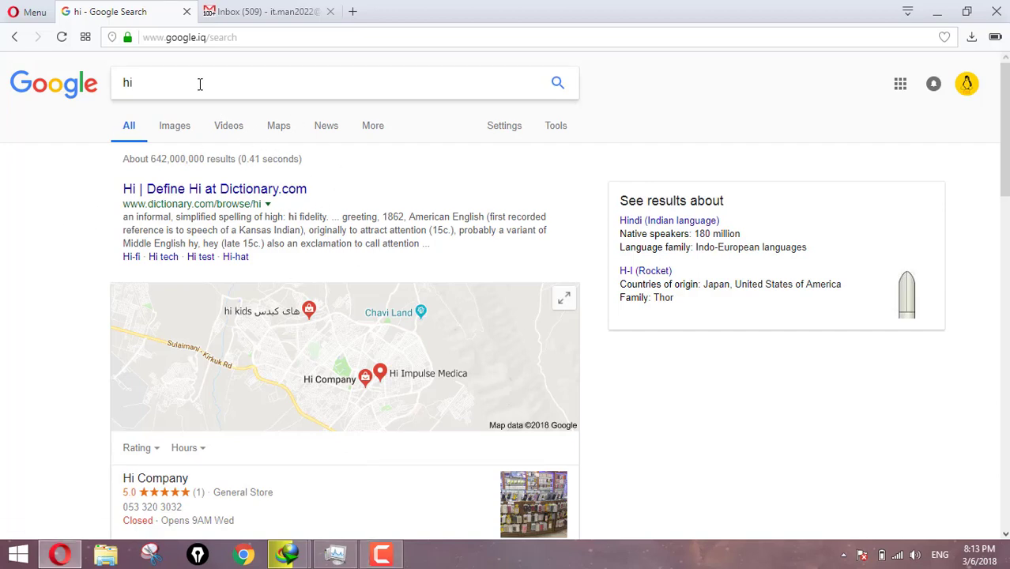
key(BackSpace)
key(BackSpace)
text(orackl)
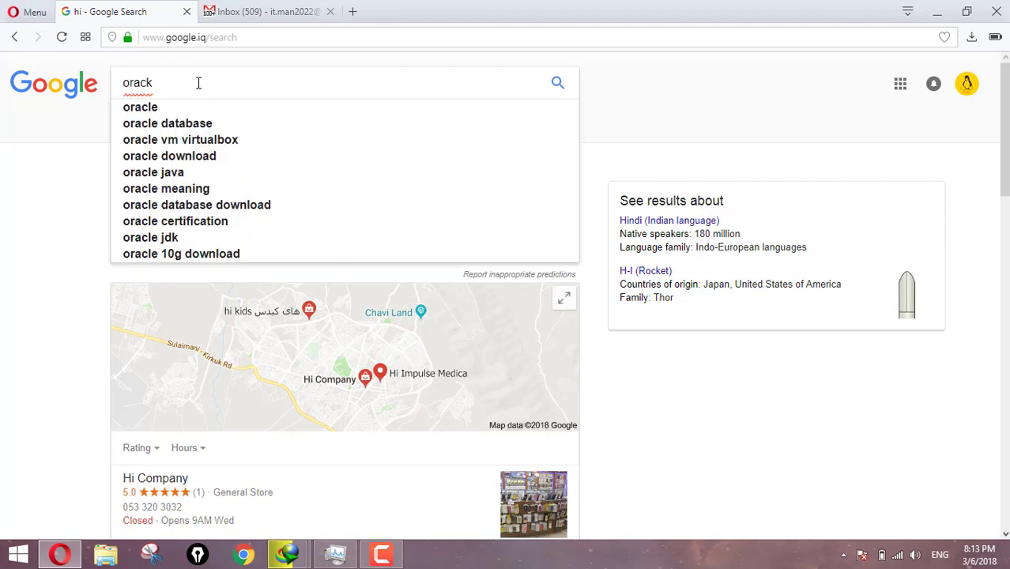
key(Down)
key(Down)
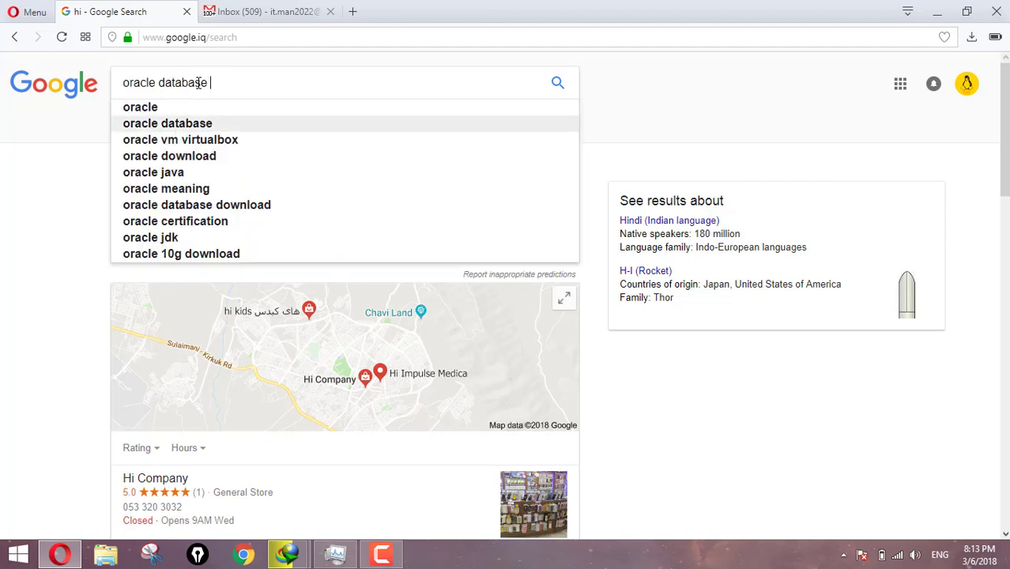
text(e)
key(Down)
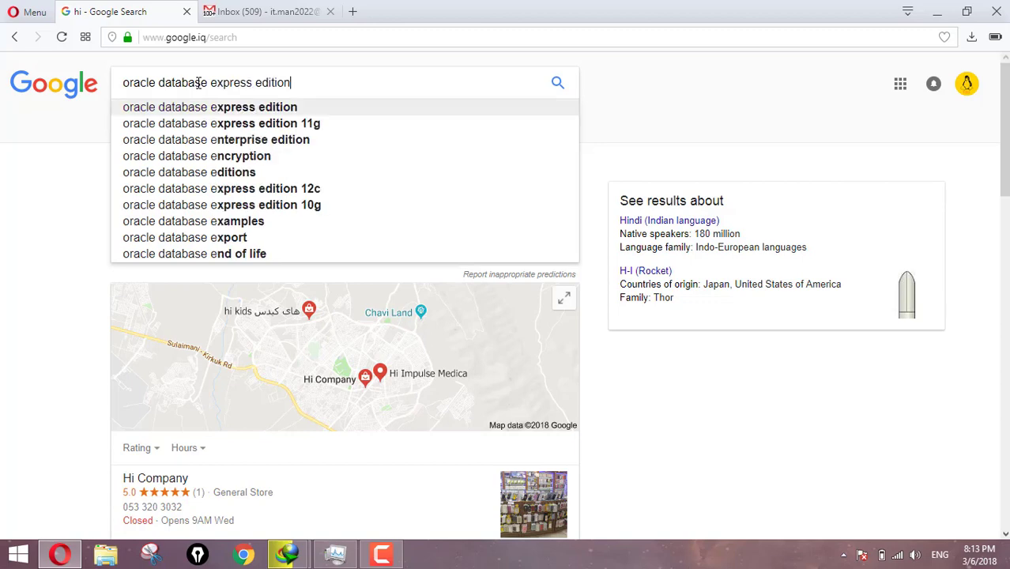
key(Down)
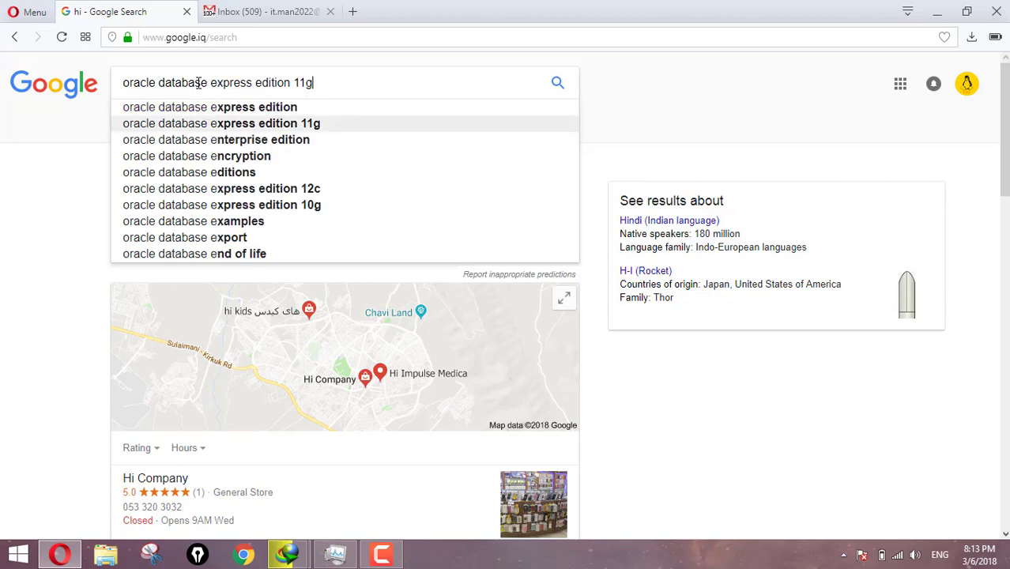
key(Return)
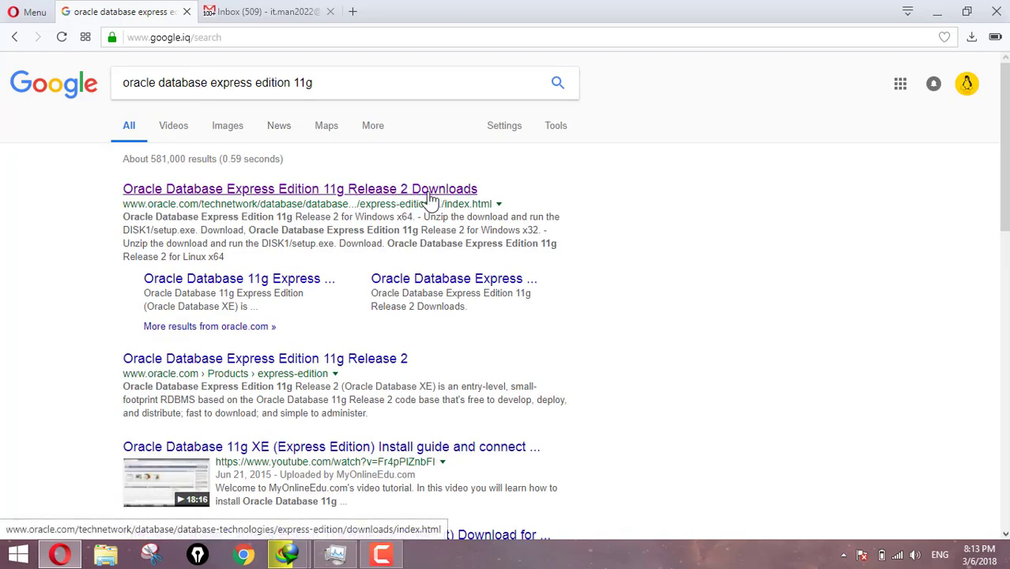
Open Oracle's Express Edition 11g Release 2 downloads page and confirm the PC's system type is 64-bit.
click(349, 198)
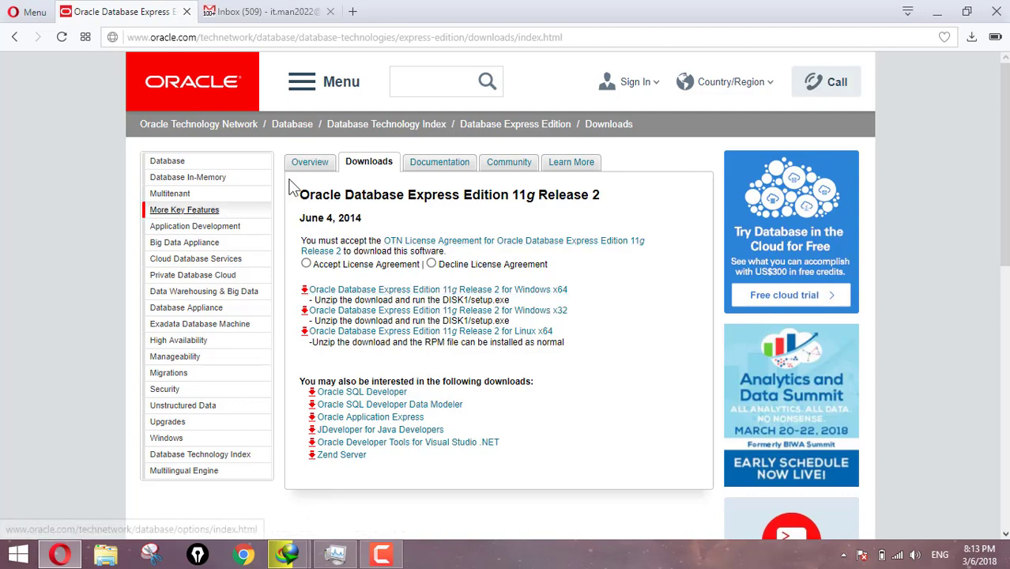
key(super+e)
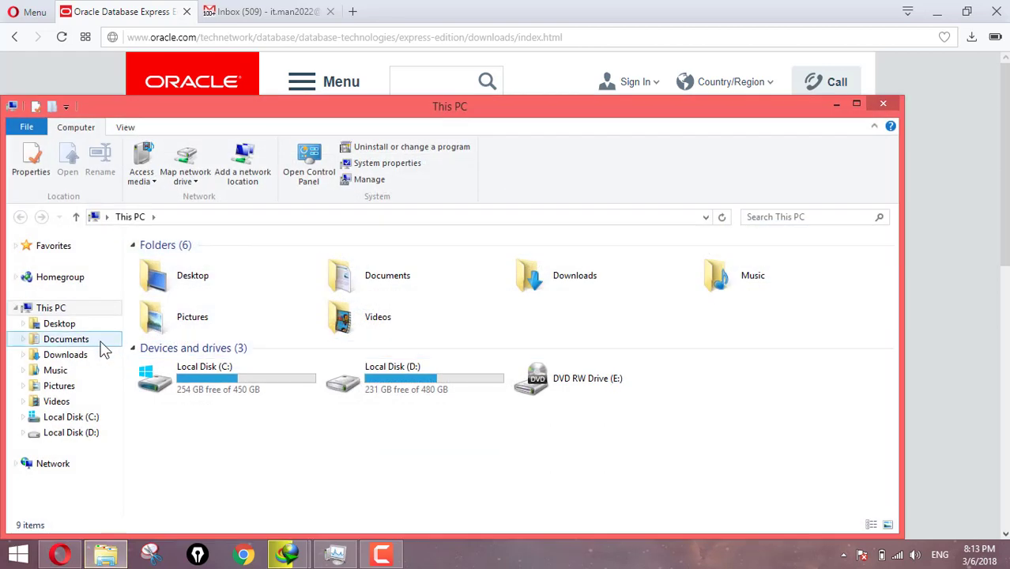
right_click(57, 312)
click(123, 486)
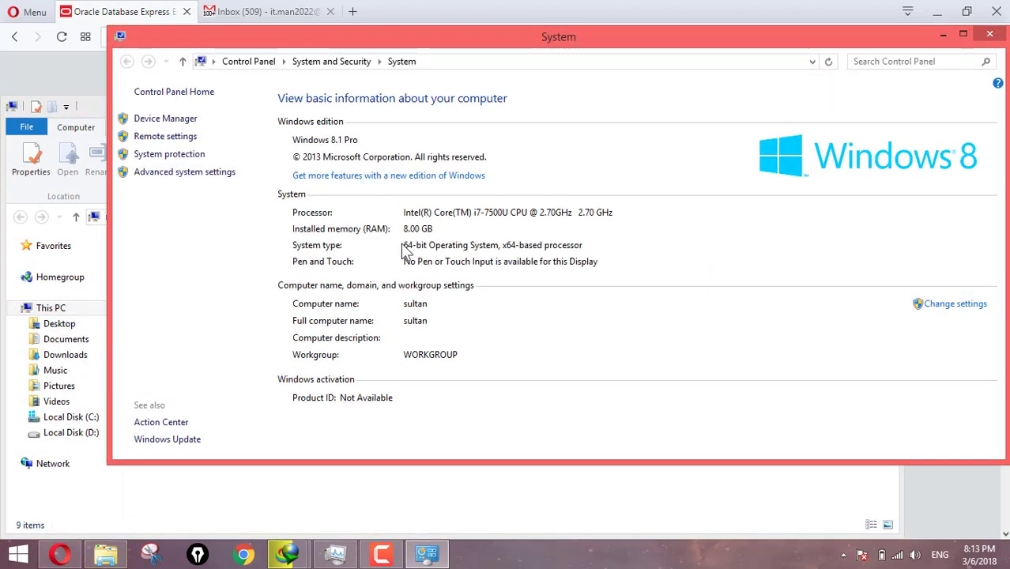
click(990, 33)
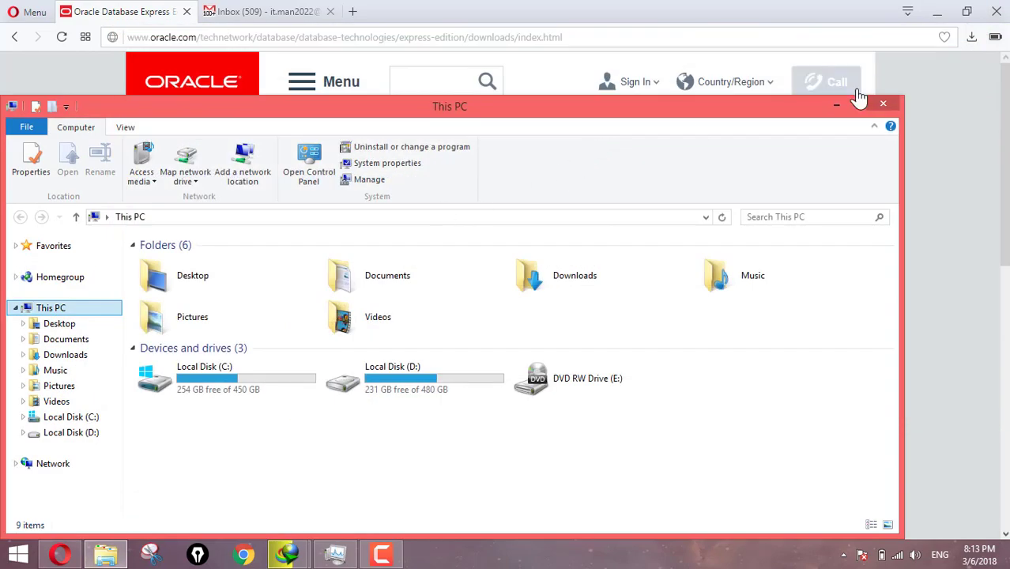
click(882, 106)
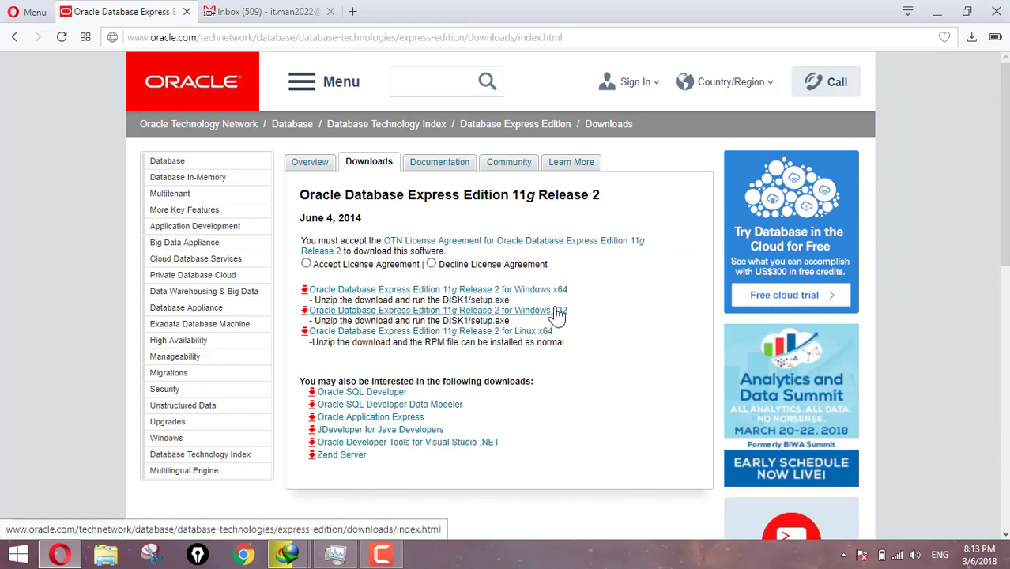
Accept the license agreement, choose the Windows x64 download, and go to Create Account.
click(306, 264)
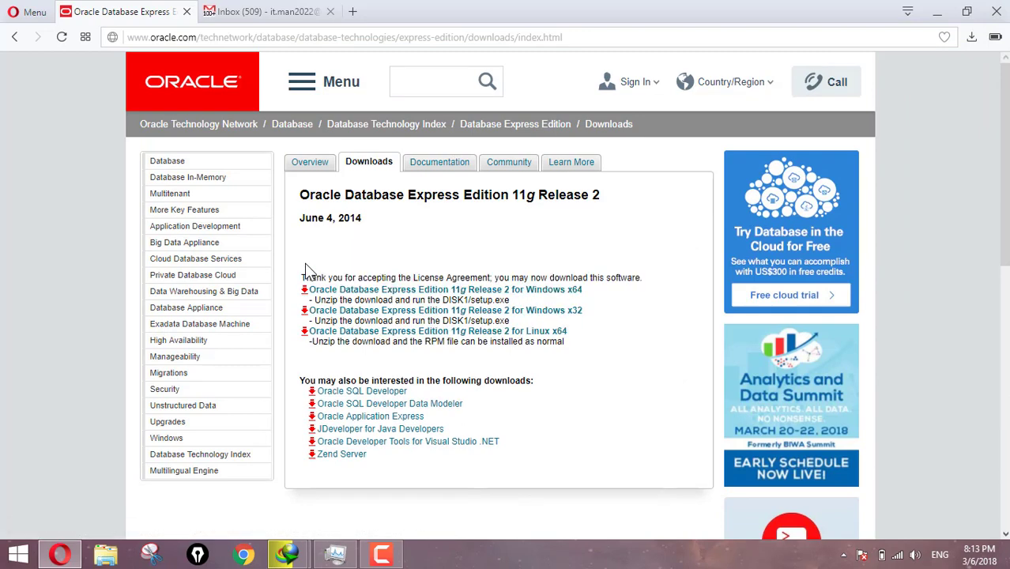
click(552, 292)
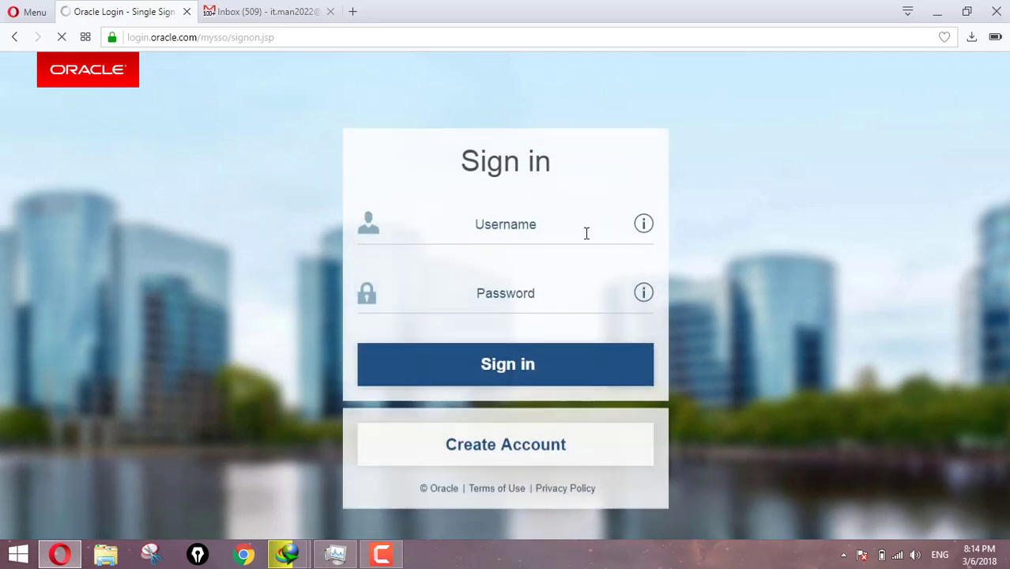
click(587, 232)
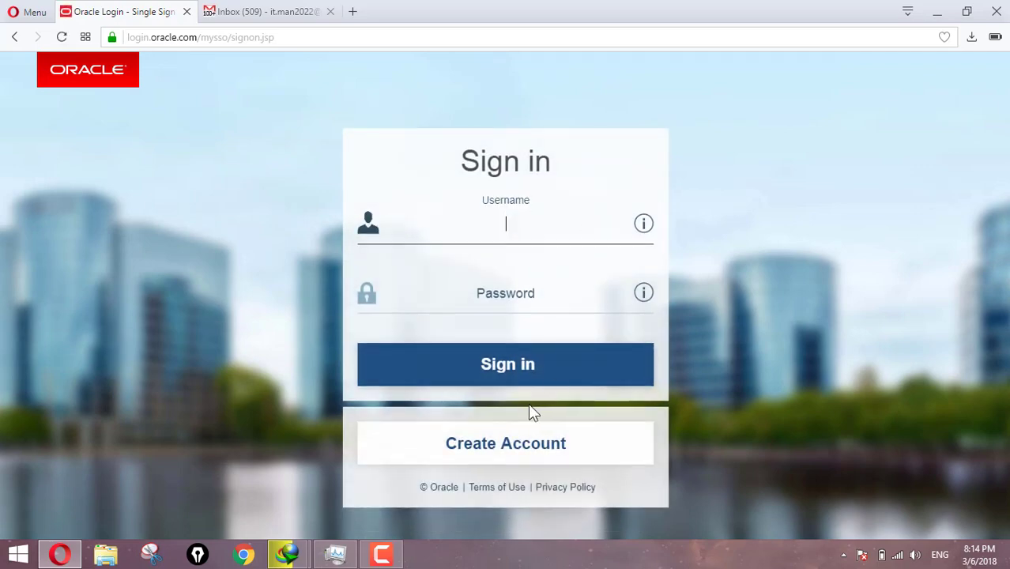
click(508, 461)
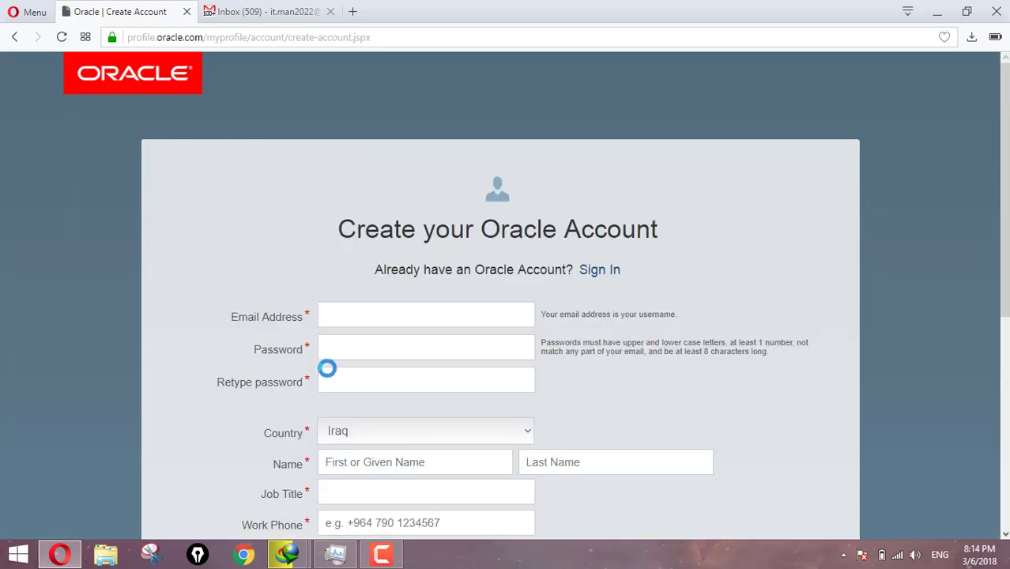
Autofill the account's e-mail address and enter a password in both password fields.
click(335, 314)
scroll(234, 333, down, 2)
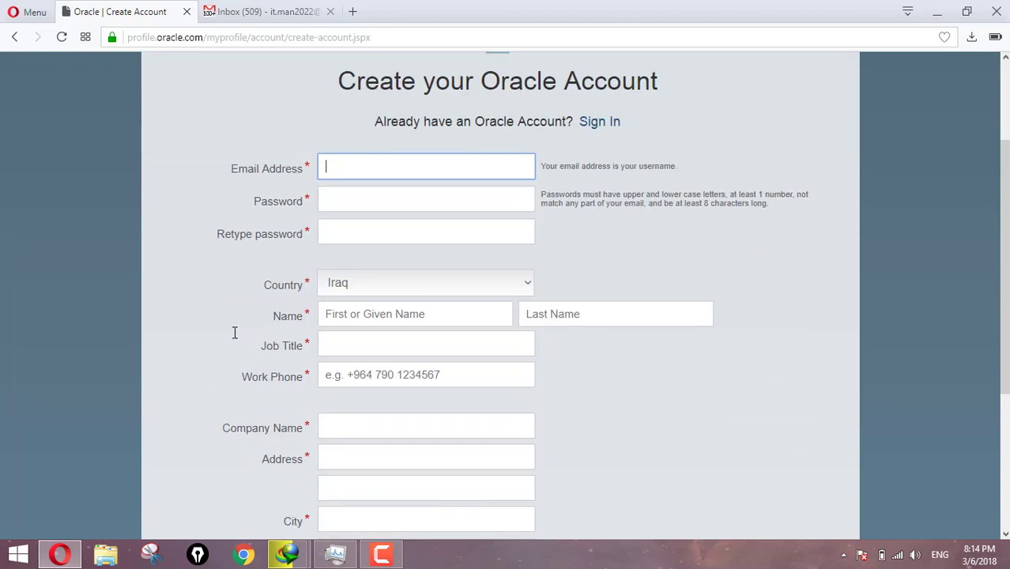
text(it)
key(Down)
key(Return)
key(Tab)
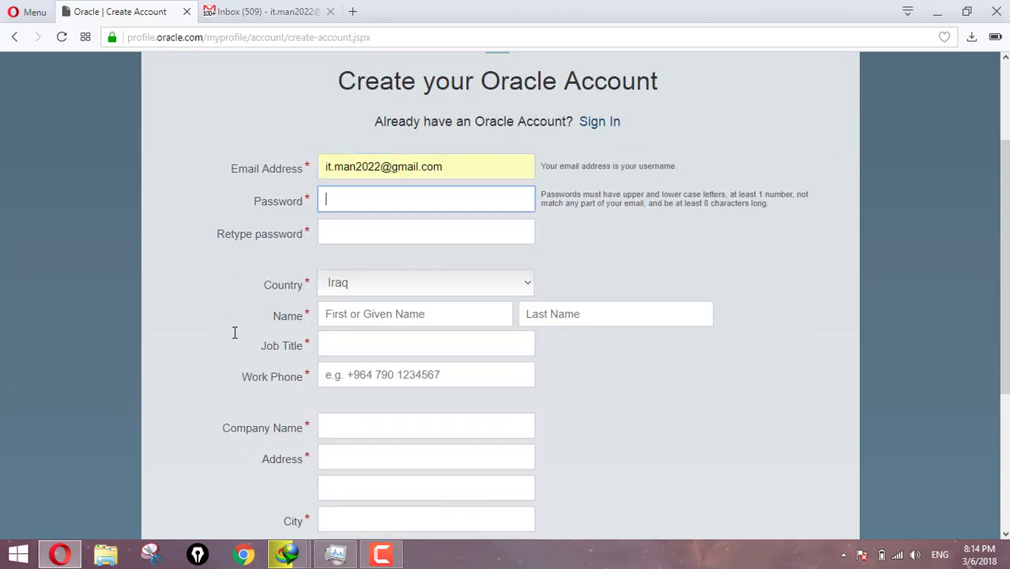
text(••)
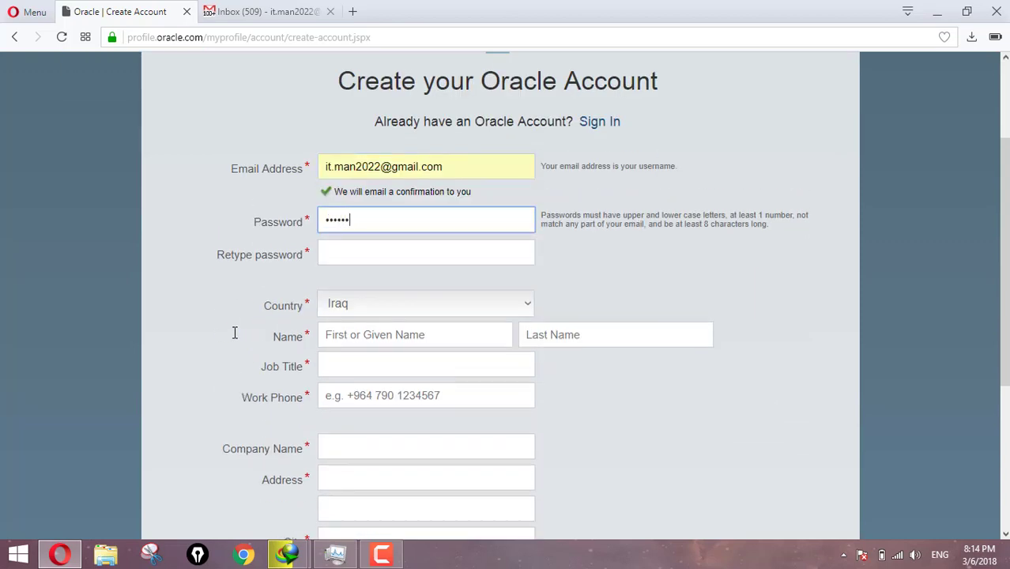
key(Tab)
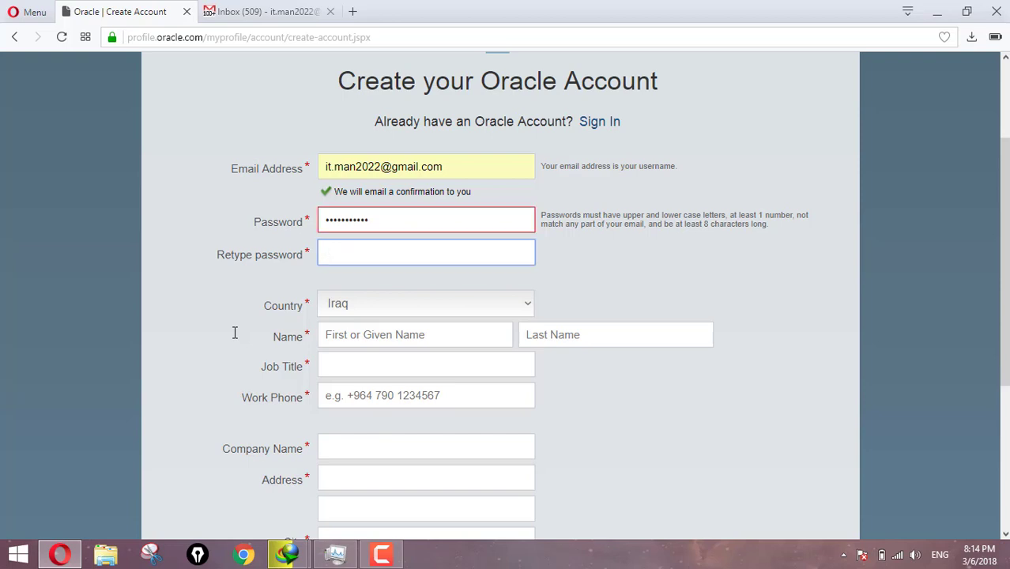
text(•••)
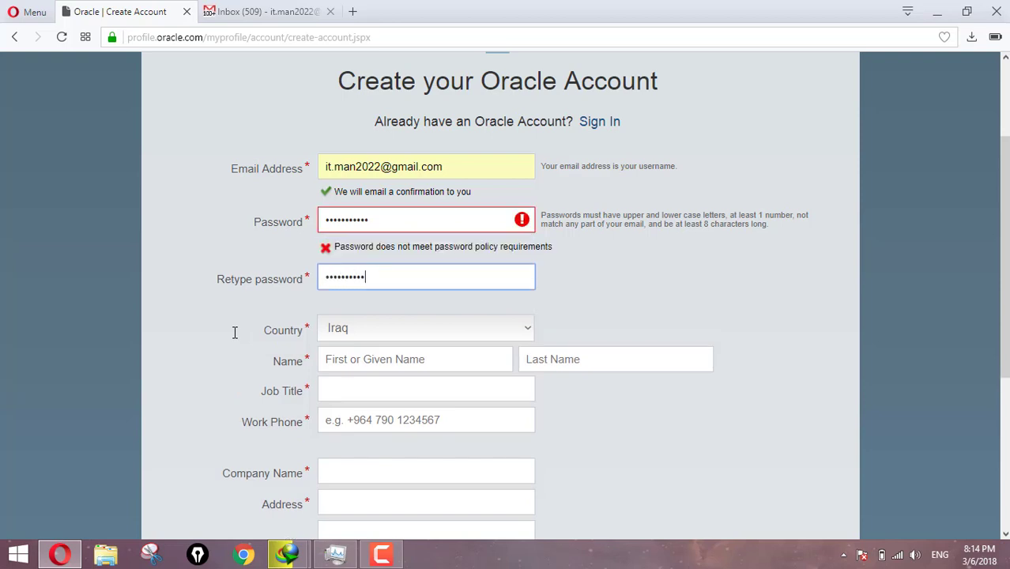
click(362, 220)
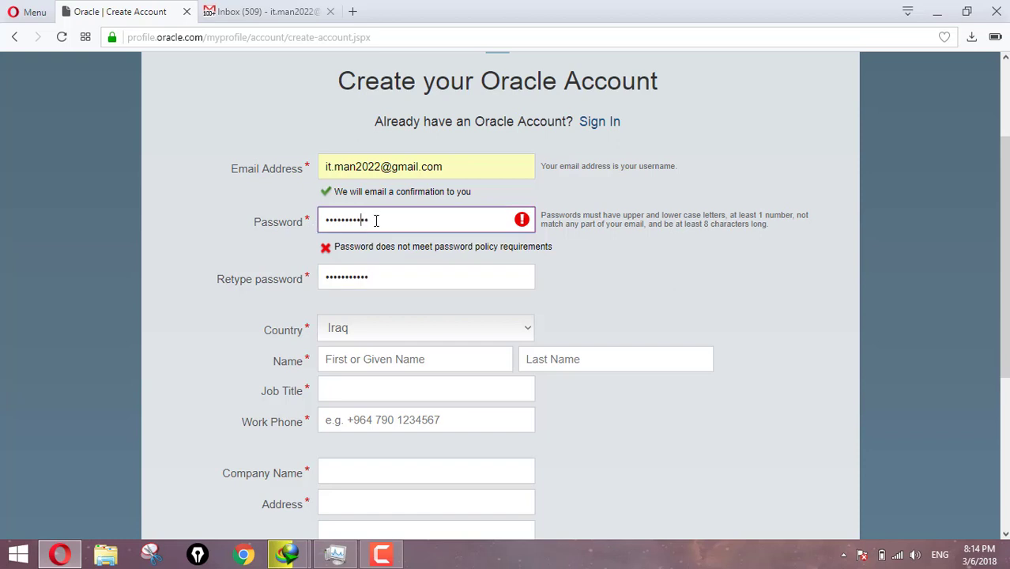
double_click(376, 220)
text(••)
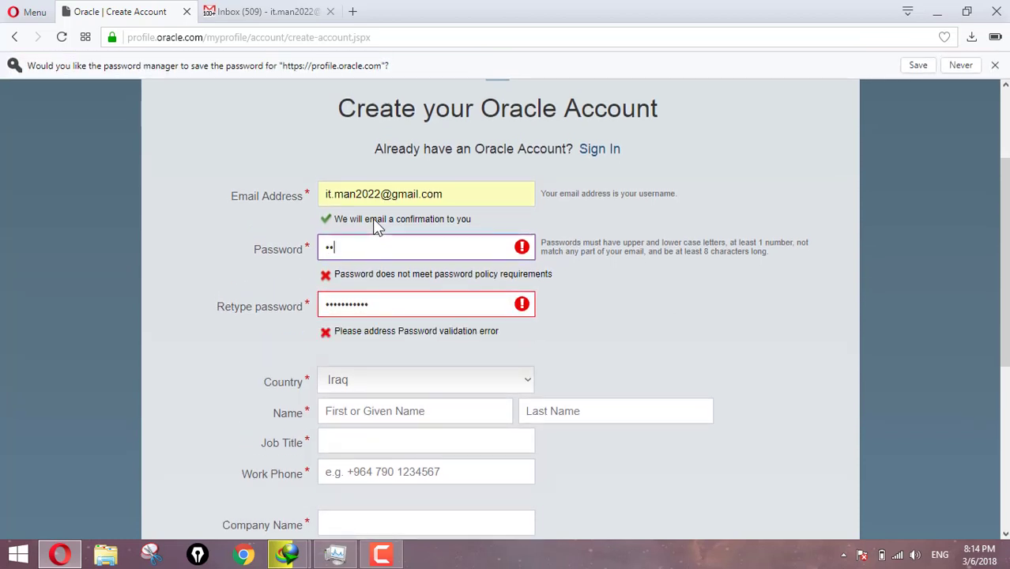
text(••••••)
key(Tab)
text(•)
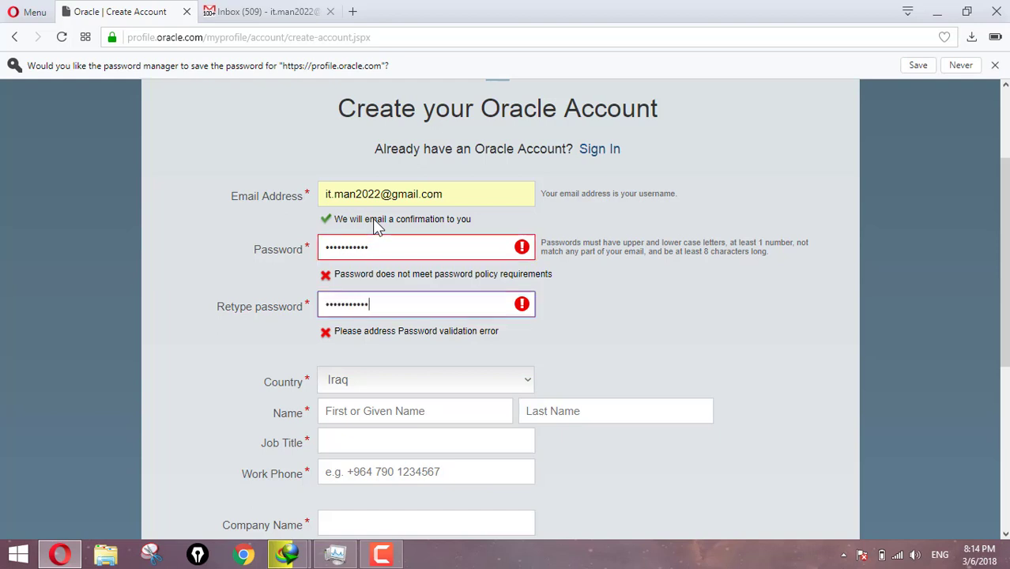
Keep Iraq as the country and enter the user's first and last name.
click(388, 384)
click(234, 366)
scroll(316, 371, down, 3)
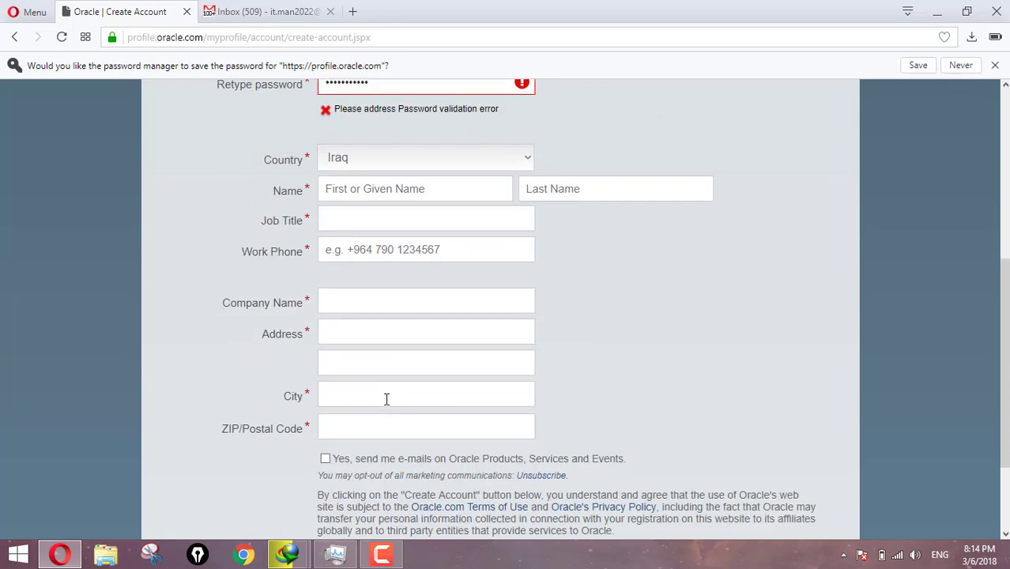
click(383, 193)
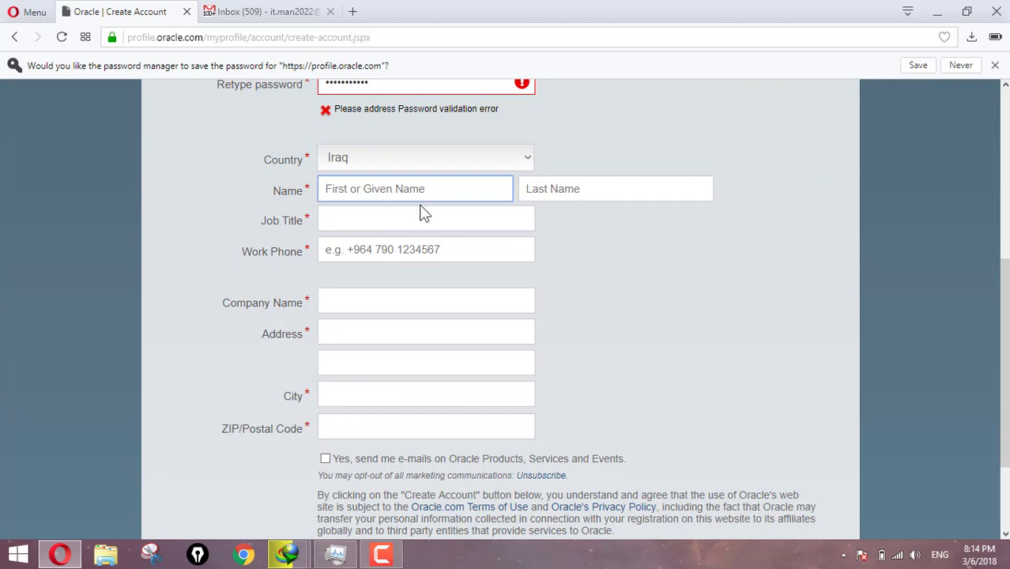
key(Tab)
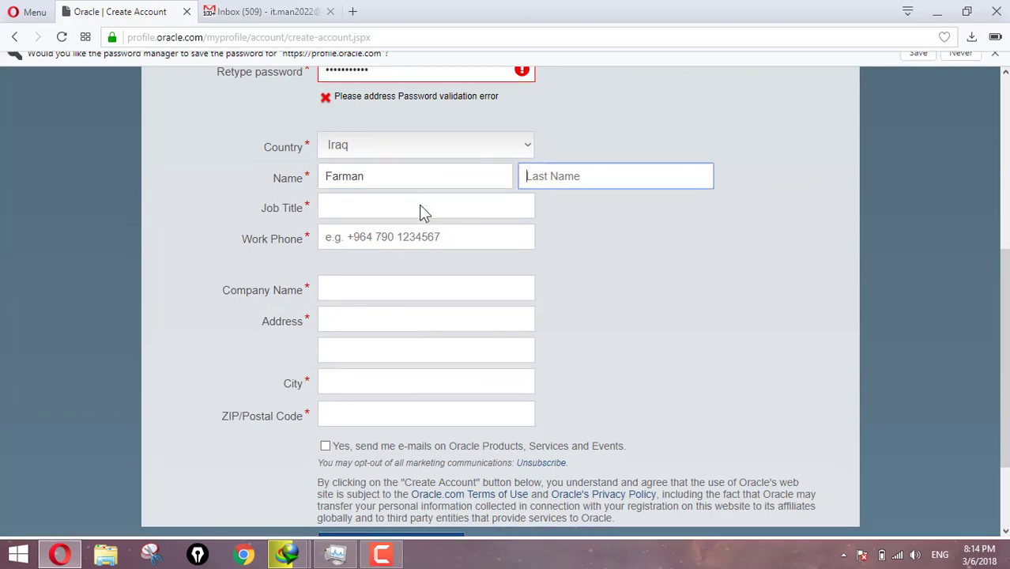
key(Tab)
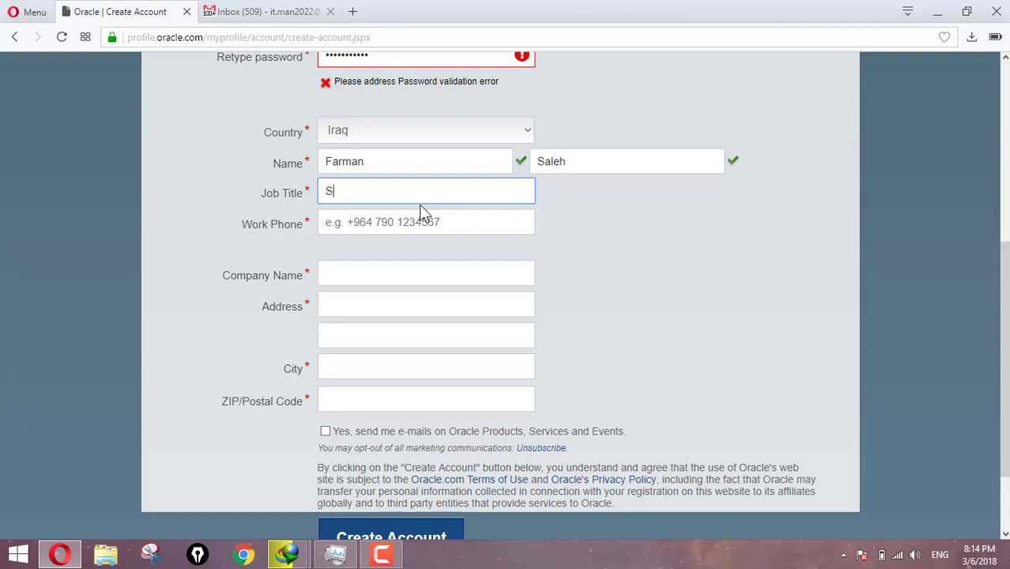
Enter job title Student, company name University and the street address.
text(Student)
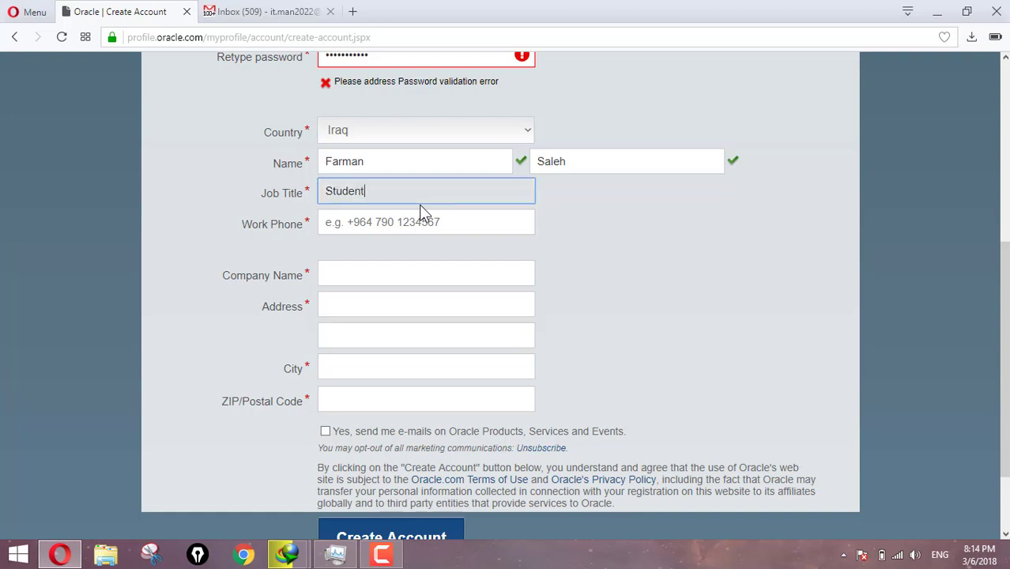
click(191, 262)
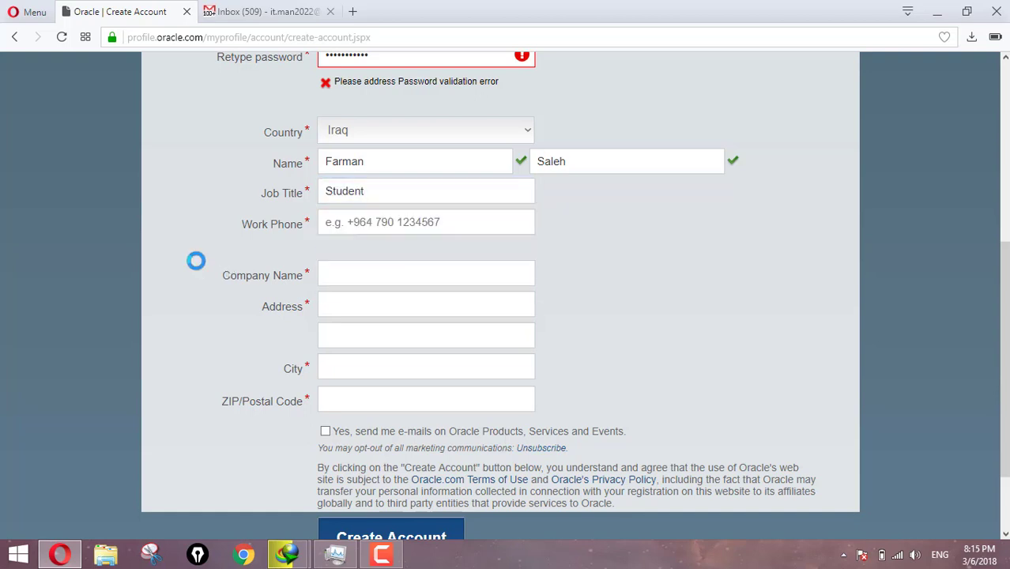
click(364, 276)
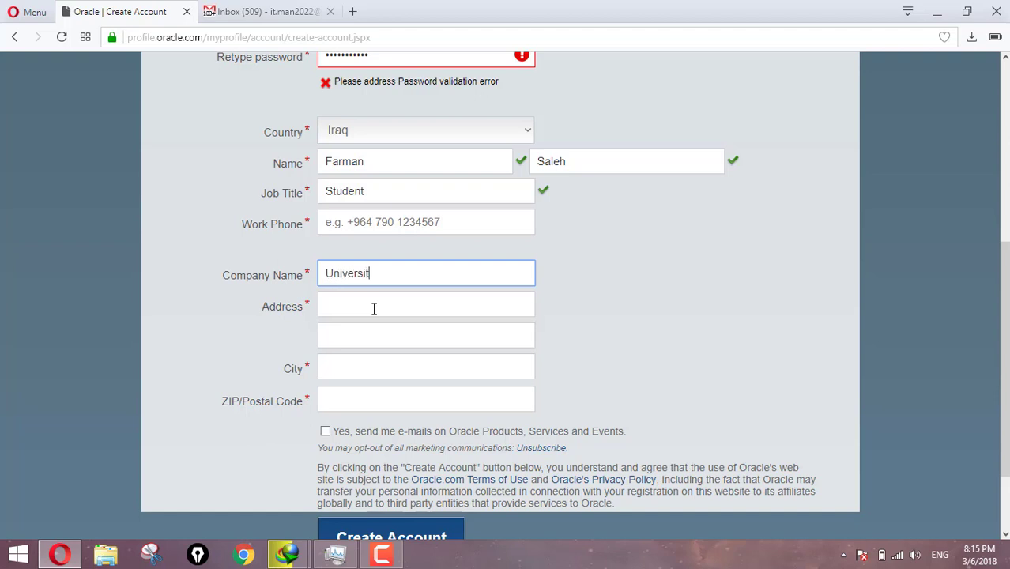
click(369, 305)
text(s)
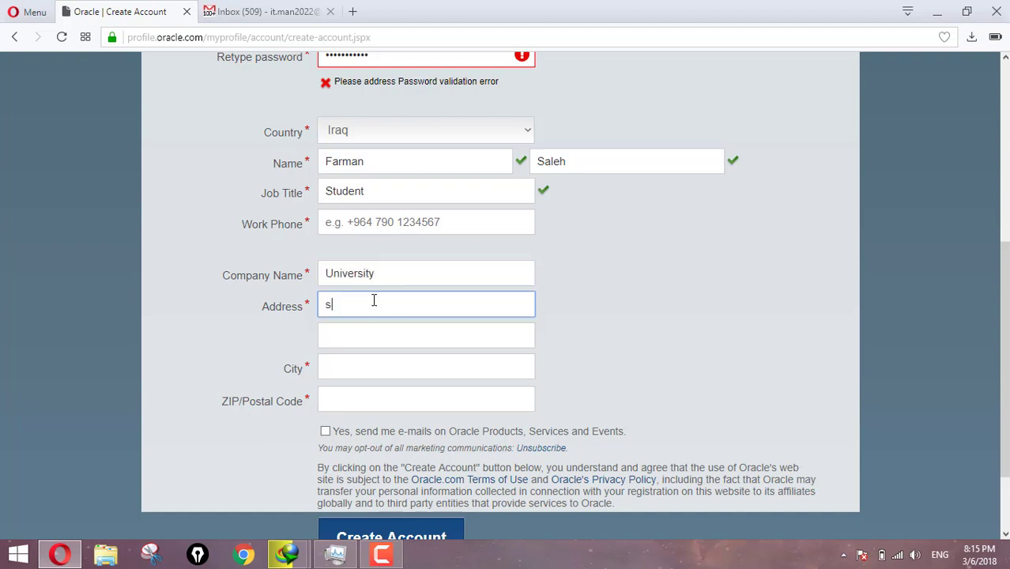
key(BackSpace)
text(Suli)
click(209, 288)
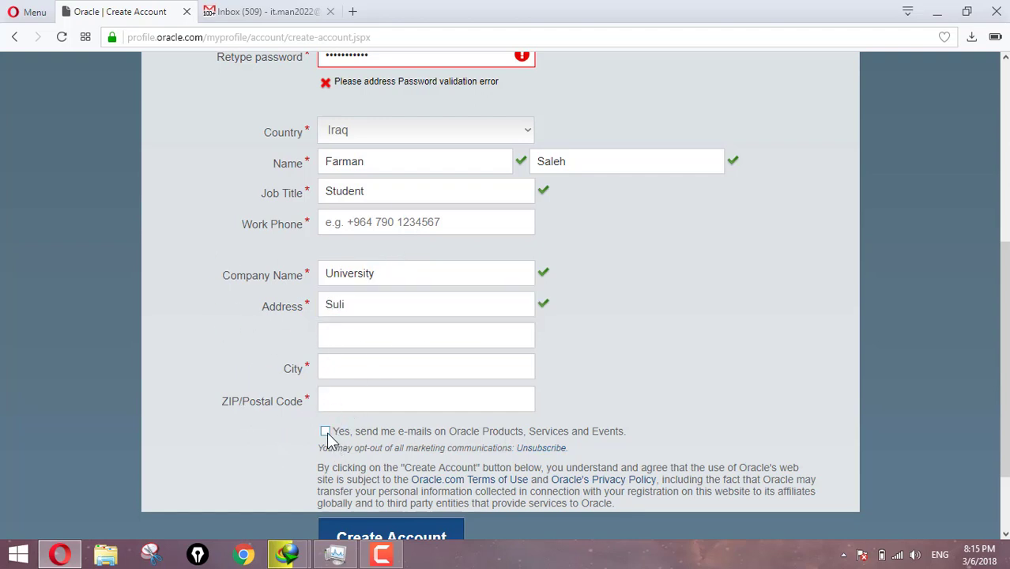
Leave the marketing e-mail opt-in unchecked and scroll back through the form.
click(326, 432)
click(325, 432)
click(325, 432)
scroll(771, 323, down, 2)
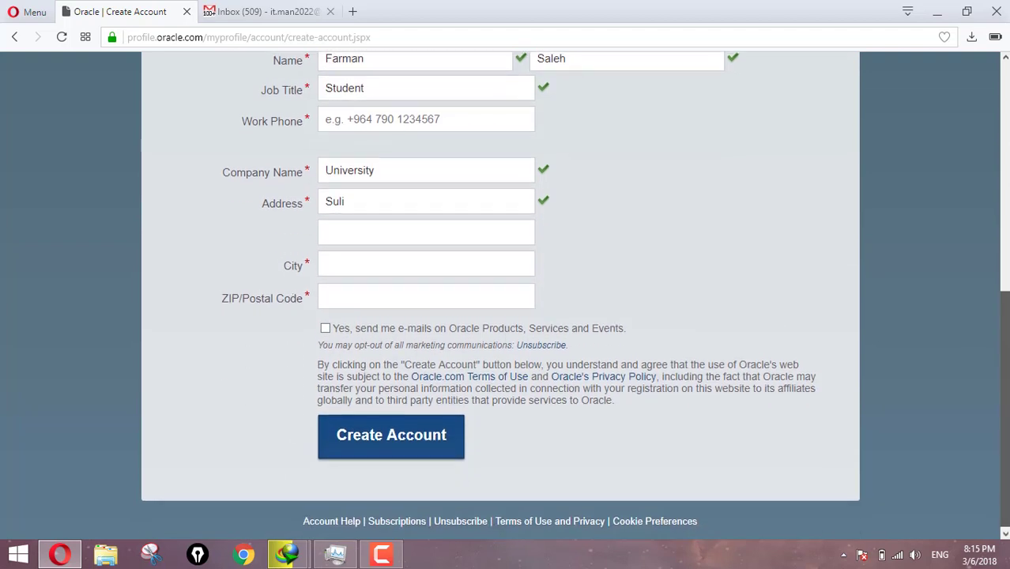
scroll(771, 322, up, 5)
scroll(559, 230, up, 1)
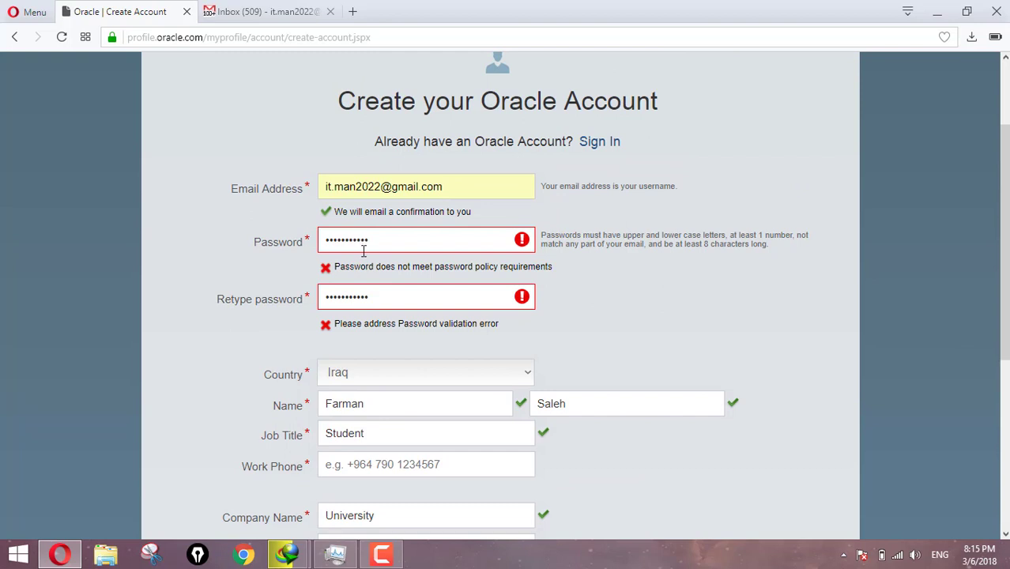
Replace the password with a policy-compliant one and retype it in the confirmation field.
drag(377, 245, 307, 247)
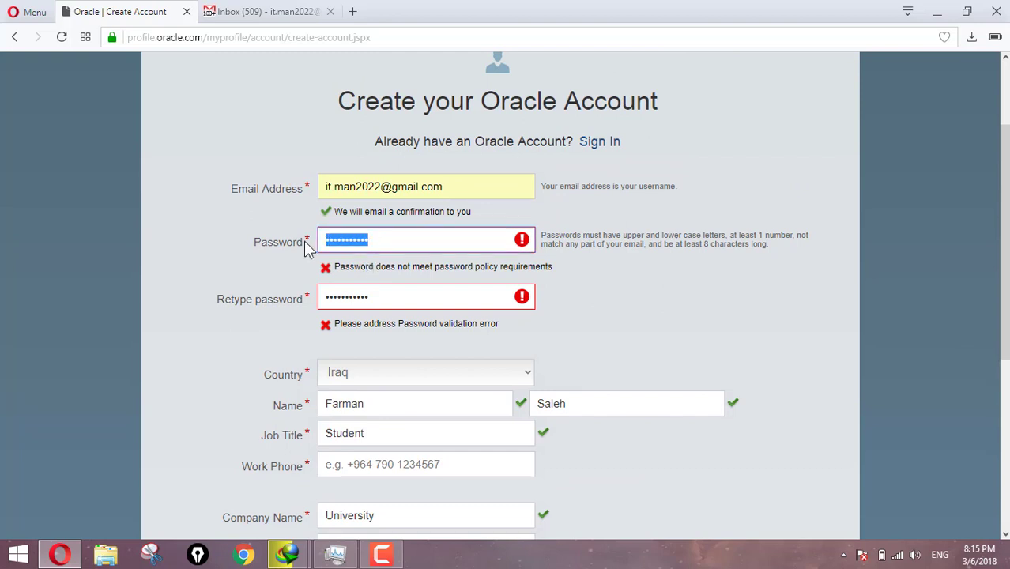
text(•••••)
drag(349, 237, 318, 241)
text(•••••••••)
key(Tab)
text(••)
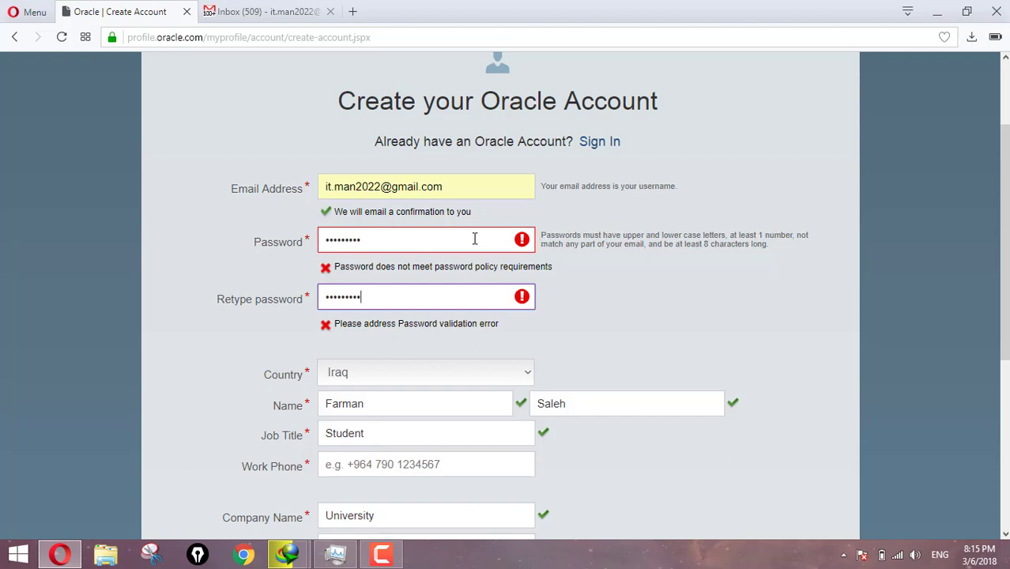
drag(372, 238, 282, 243)
text(•)
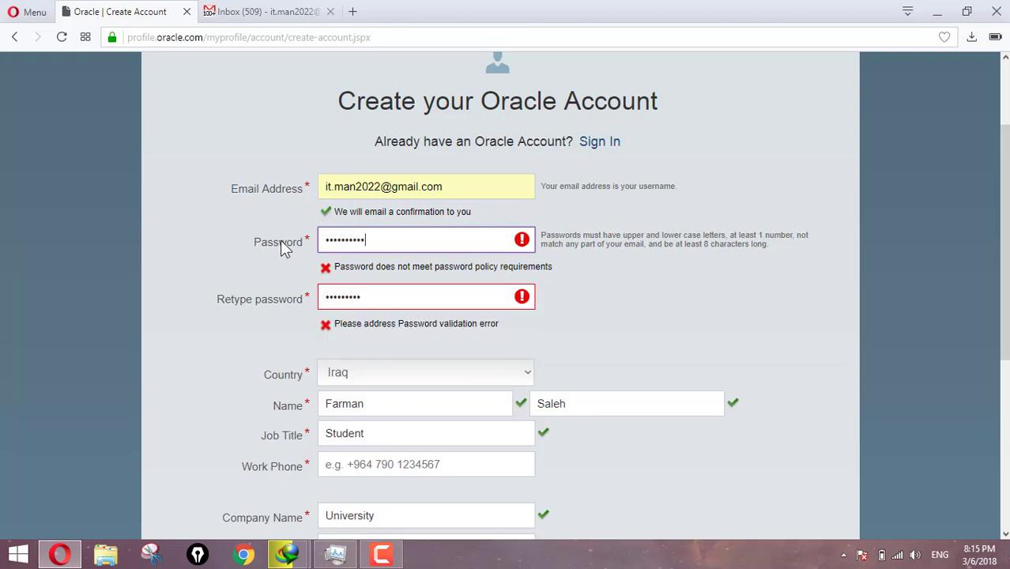
key(Tab)
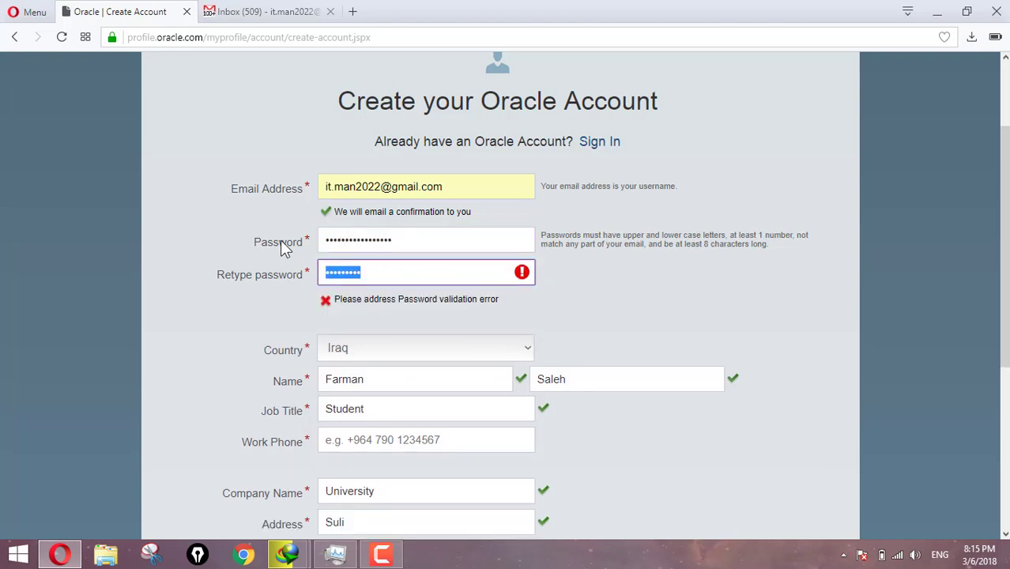
text(•)
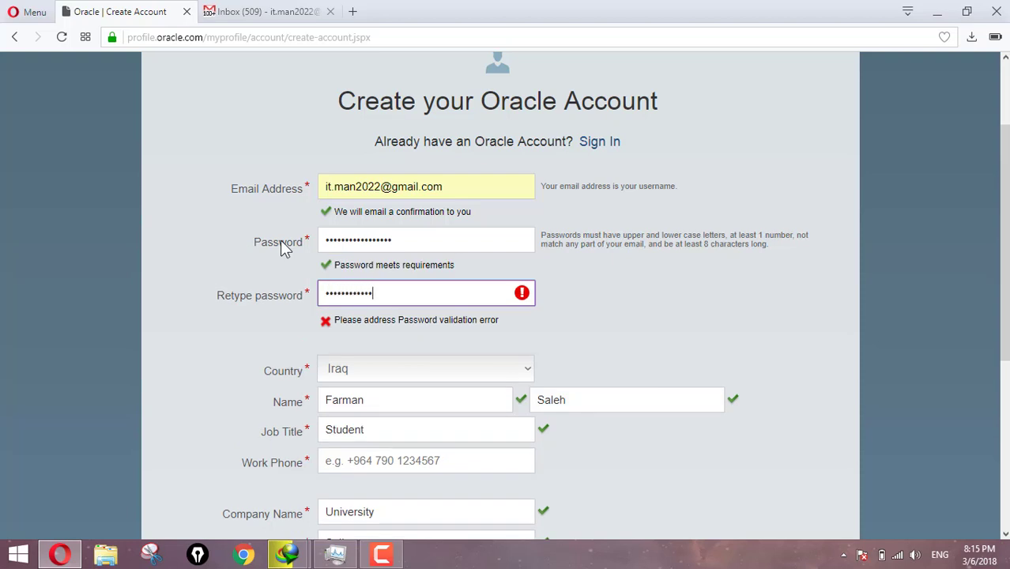
click(202, 212)
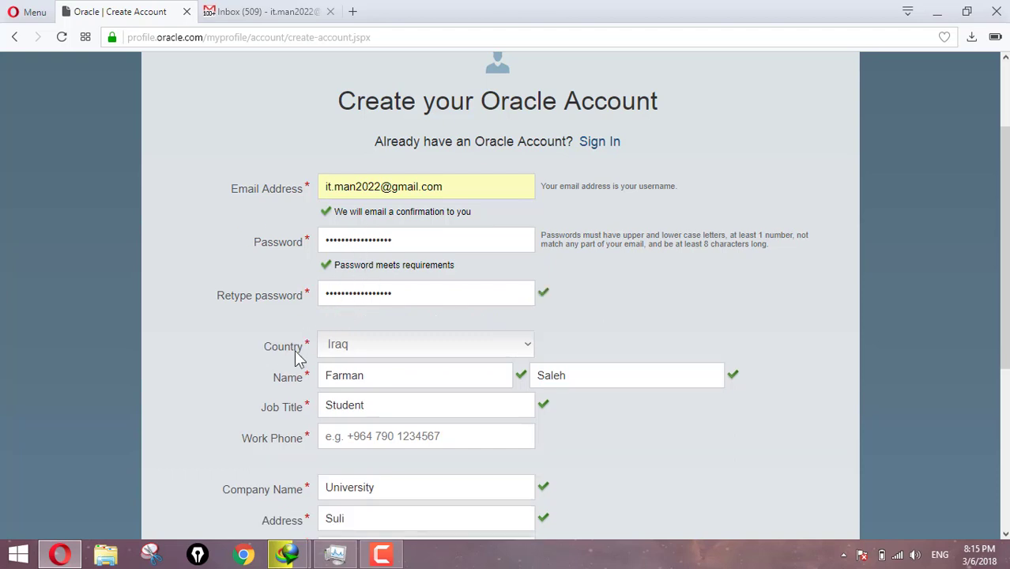
Fill in the required city and resubmit the account form.
scroll(300, 352, down, 1)
scroll(395, 324, down, 3)
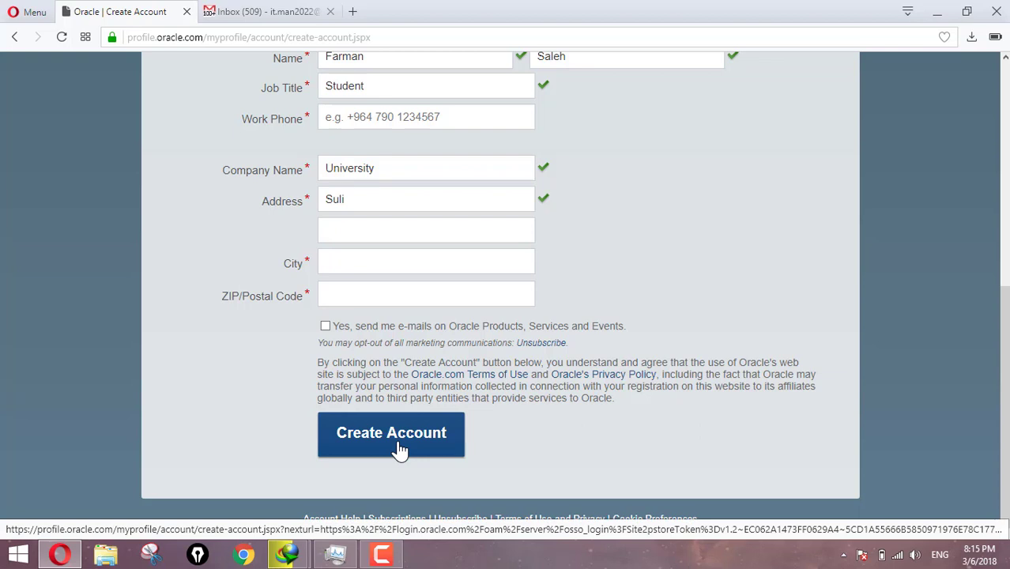
click(399, 448)
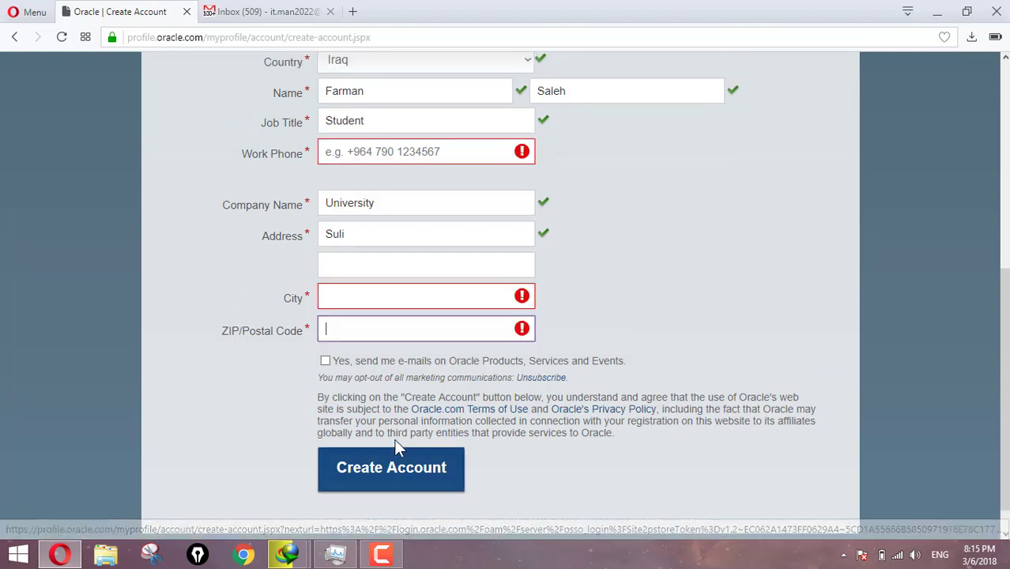
click(340, 318)
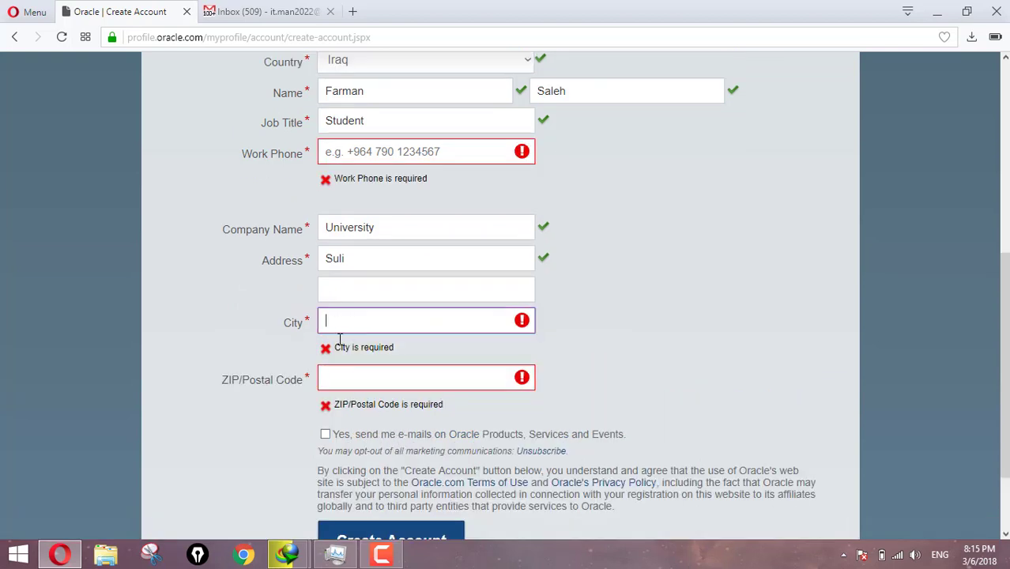
text(suli)
key(Tab)
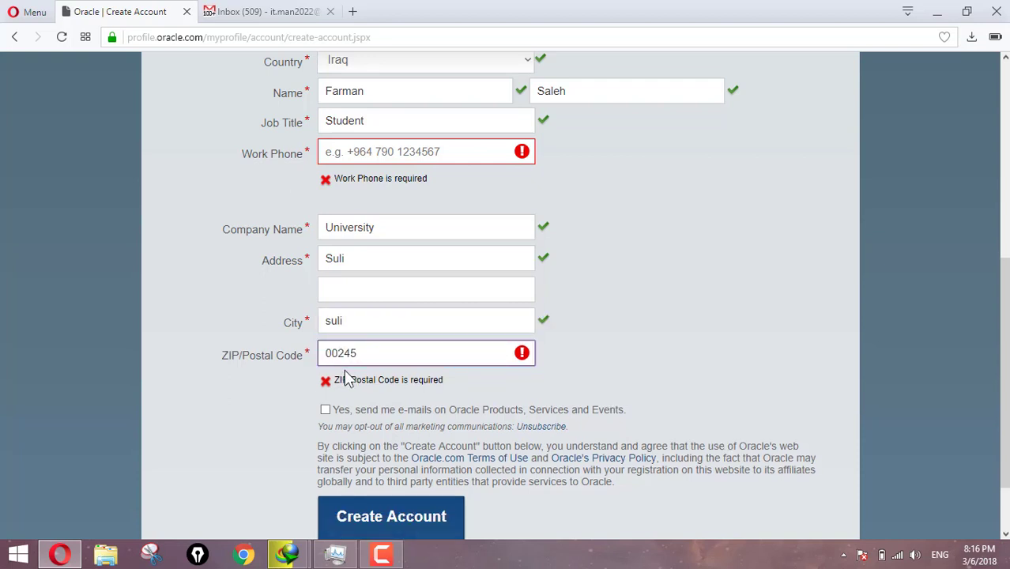
scroll(267, 277, up, 3)
scroll(170, 338, down, 3)
click(372, 528)
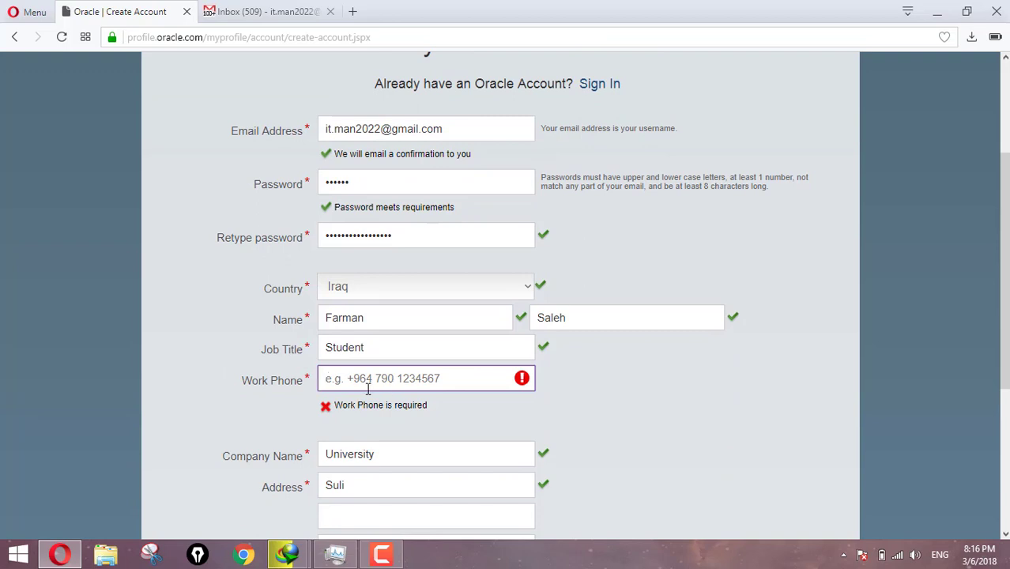
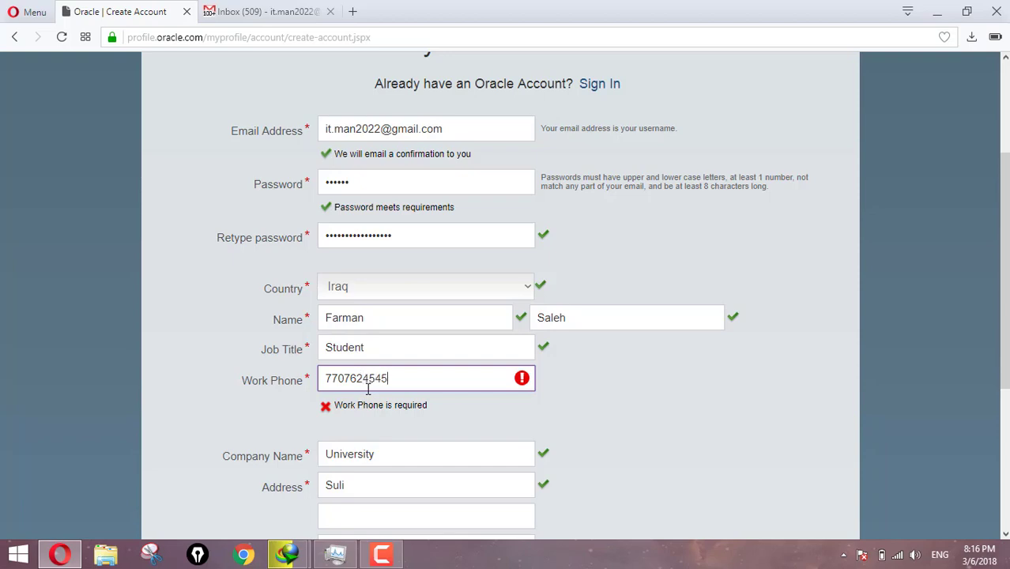
Enter the postal code and submit the completed Create Account form.
scroll(367, 389, down, 4)
click(412, 452)
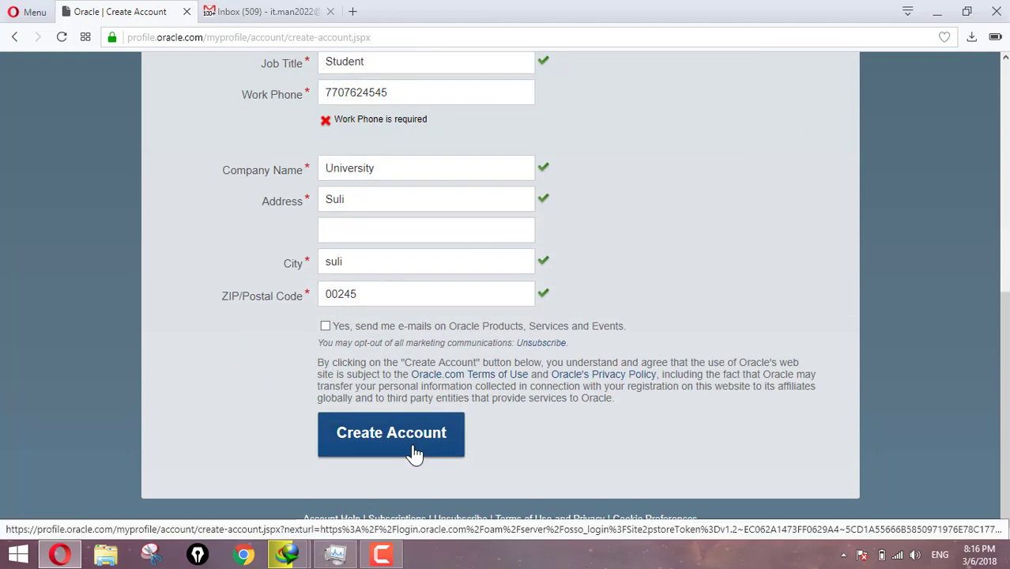
scroll(237, 328, up, 3)
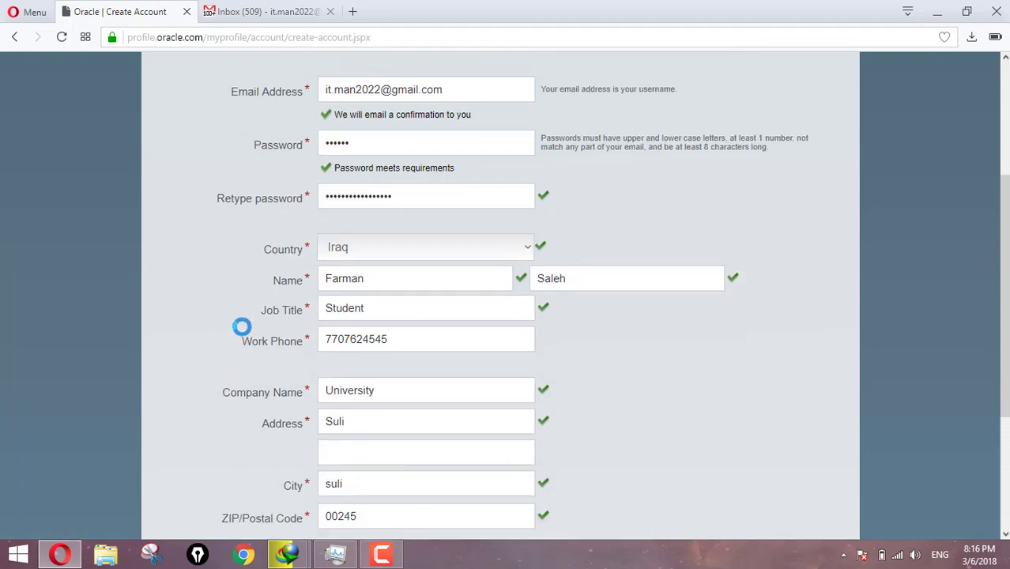
scroll(257, 372, down, 3)
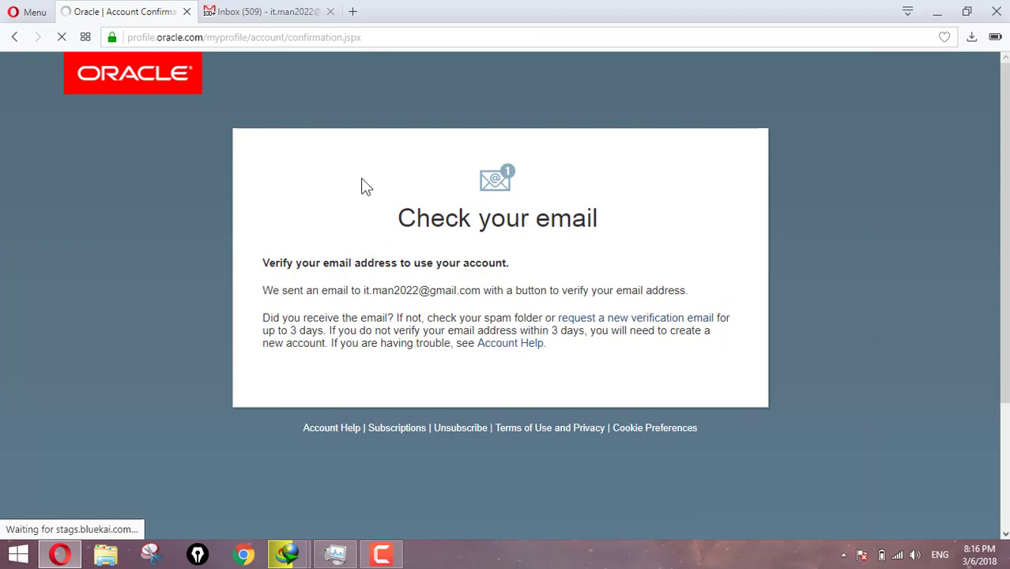
Open the 'Your Oracle Account' email in Gmail and follow its request-new-verification link.
click(261, 9)
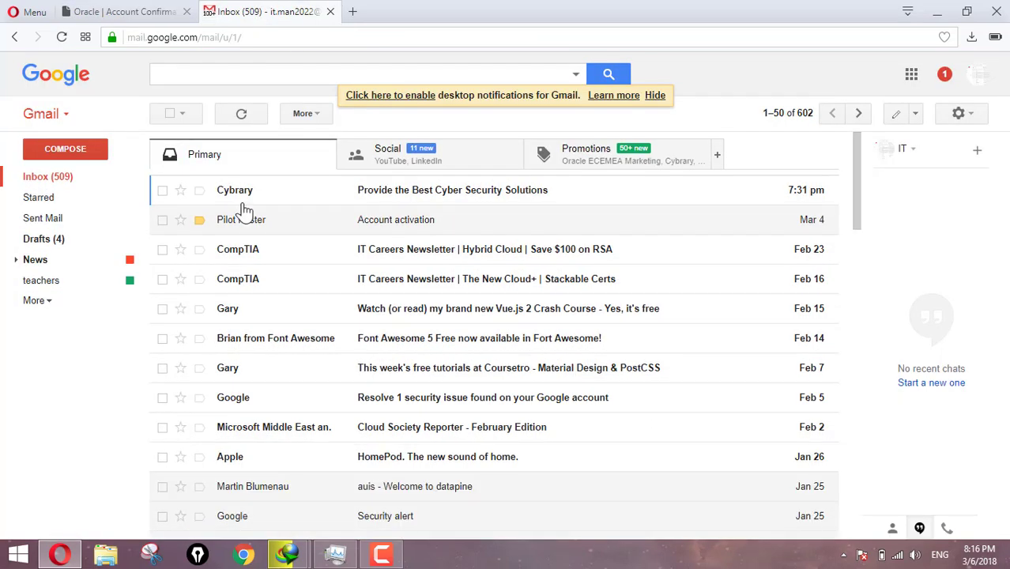
click(309, 199)
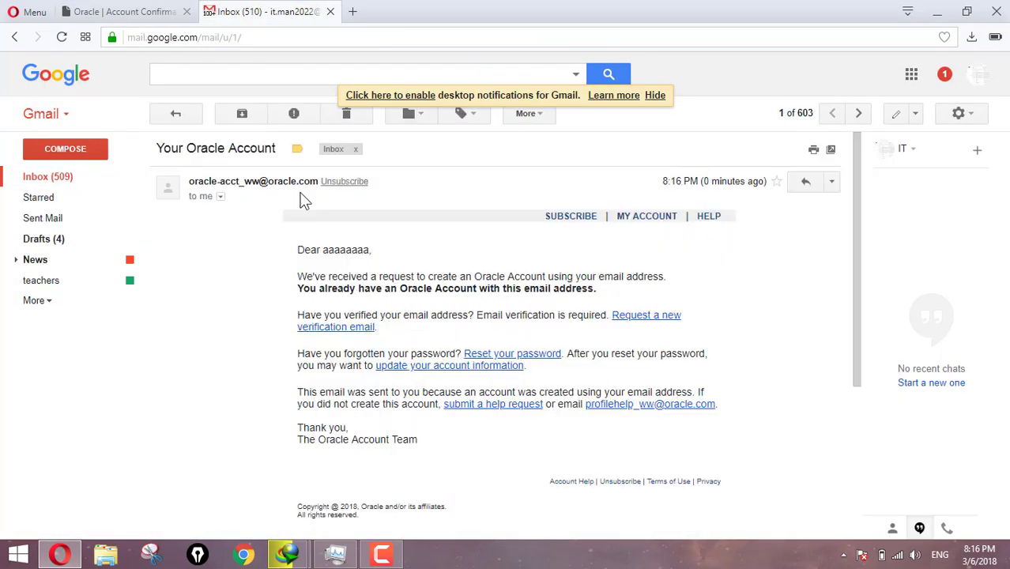
scroll(360, 277, down, 2)
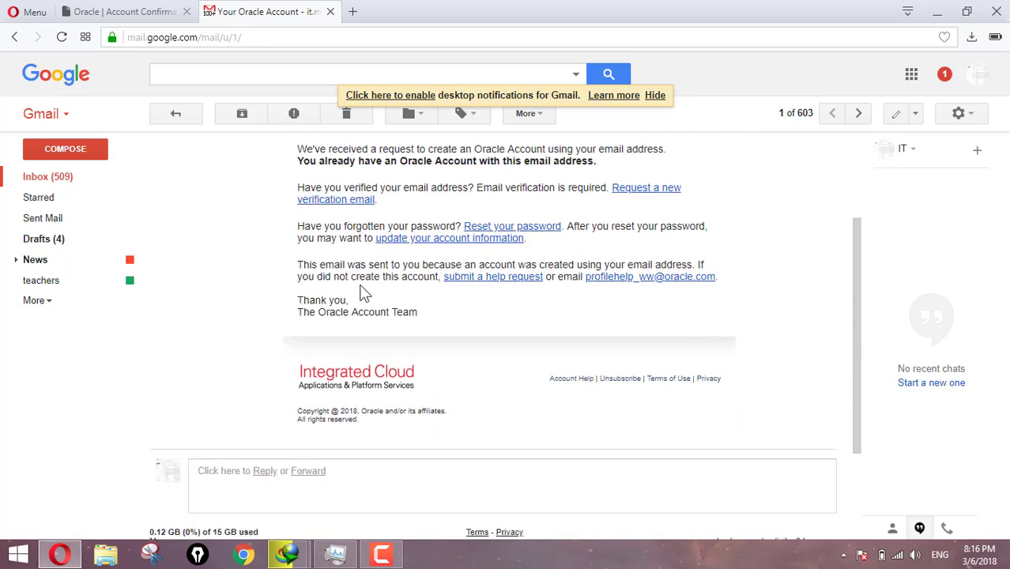
click(326, 203)
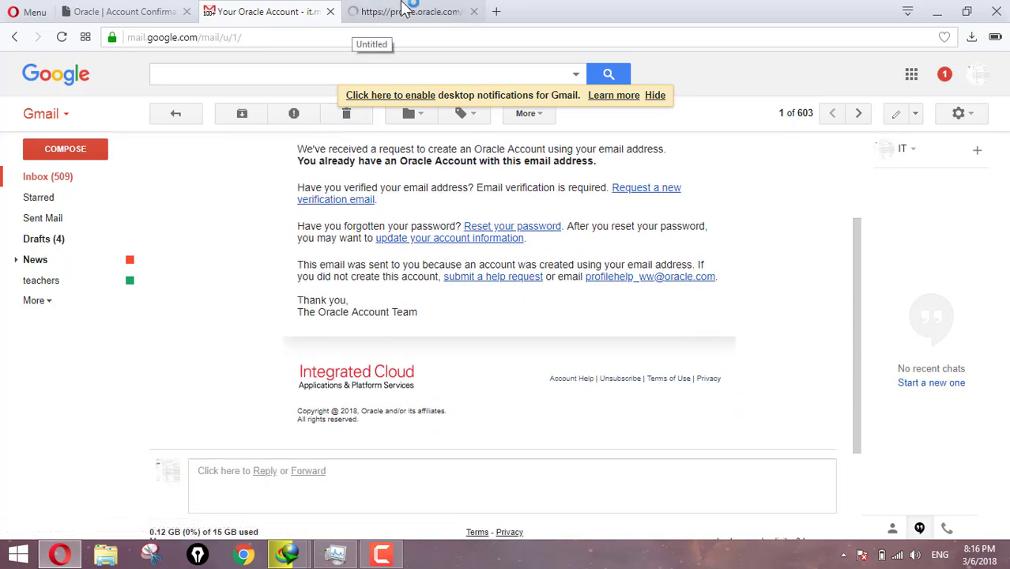
click(403, 11)
click(257, 10)
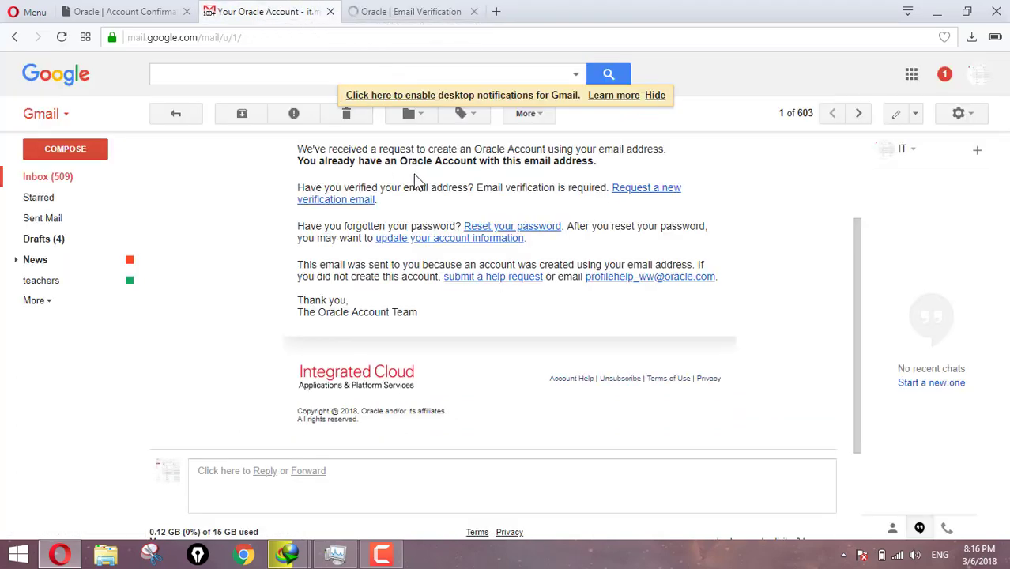
scroll(632, 193, up, 5)
click(376, 9)
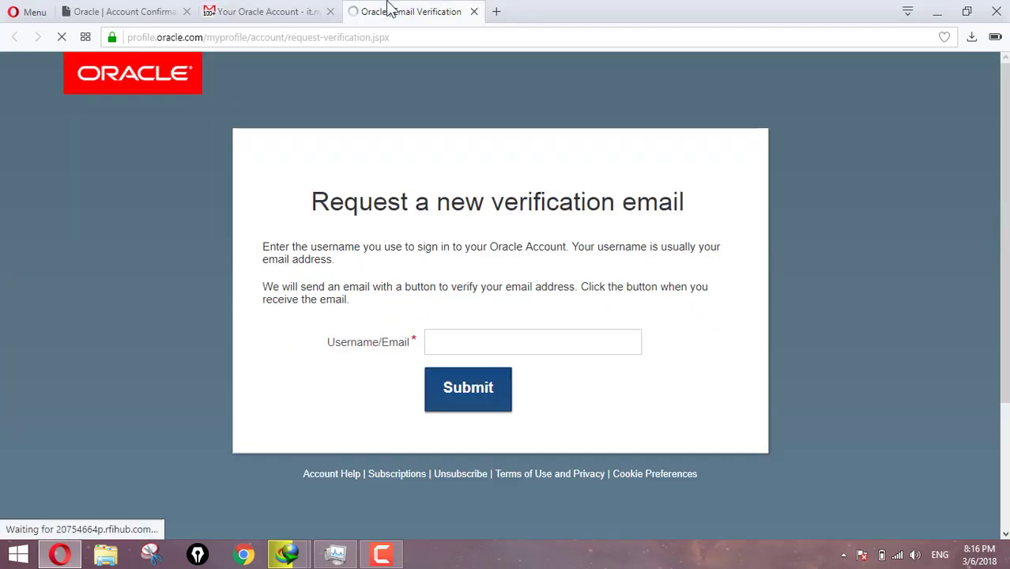
Enter the account's Gmail address as Username/Email and submit the verification request.
click(448, 338)
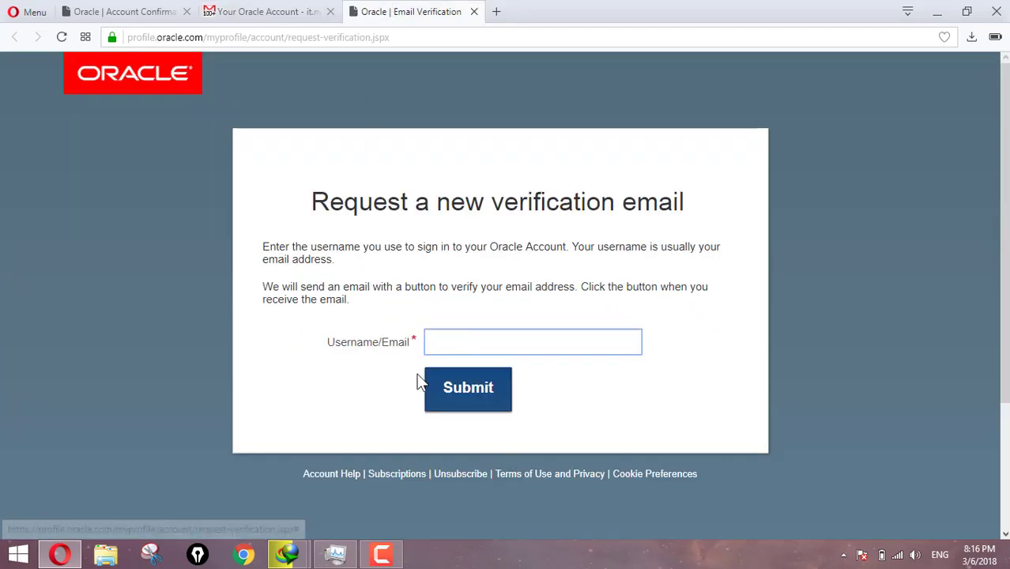
text(it)
key(Down)
key(Return)
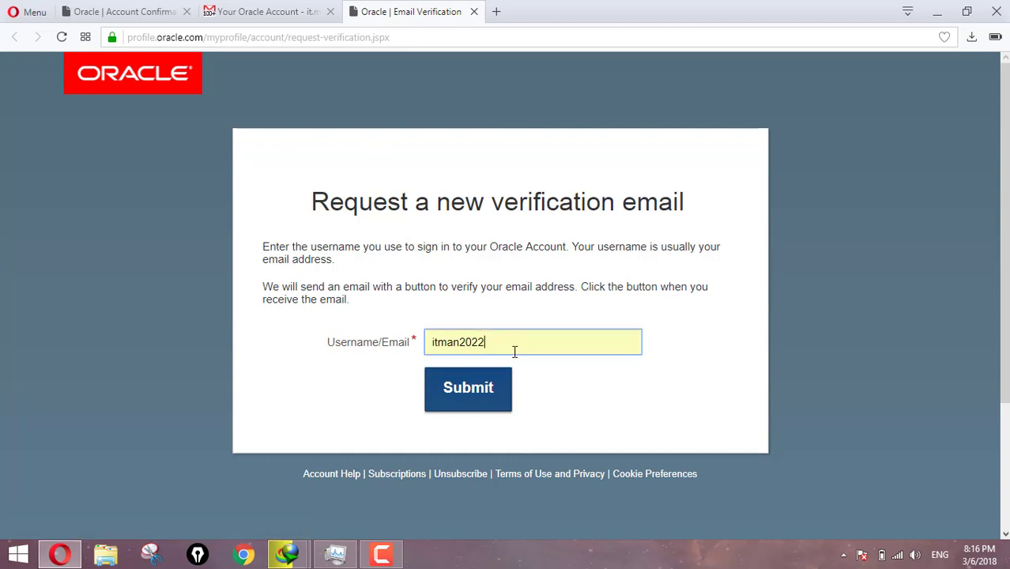
text(@gmail.)
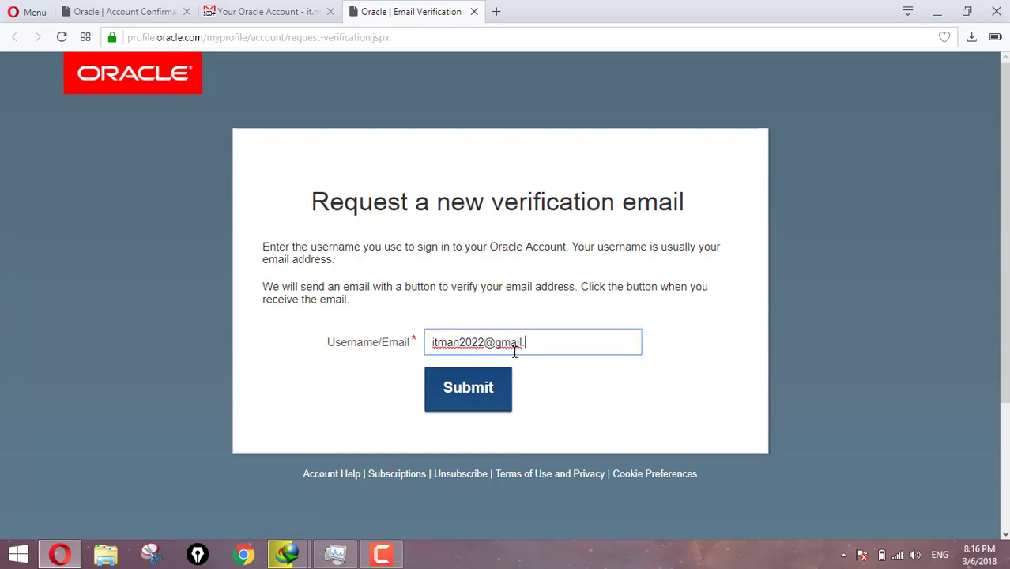
text(com)
click(470, 398)
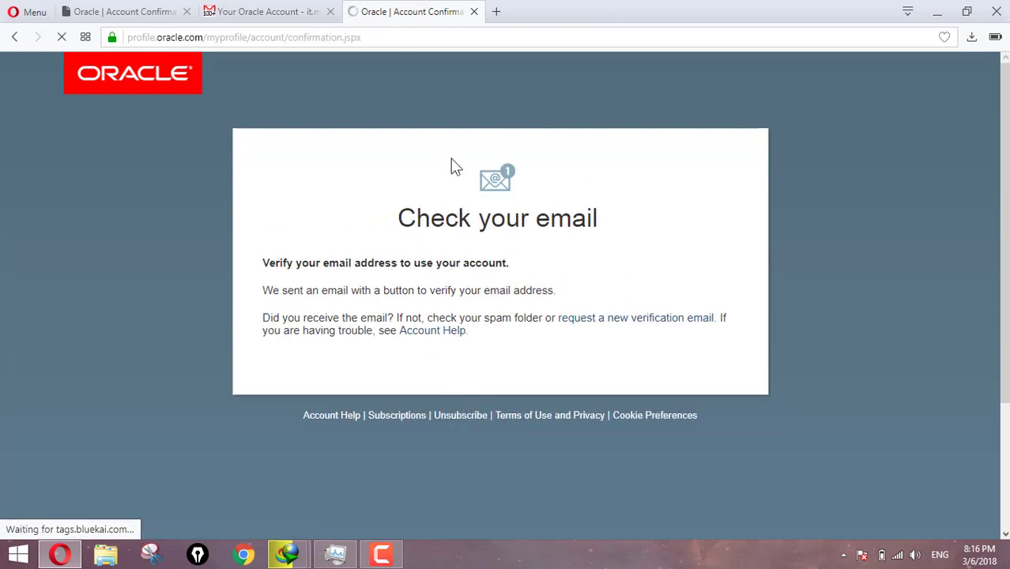
Refresh the Gmail inbox to check for the new Oracle verification message.
click(285, 9)
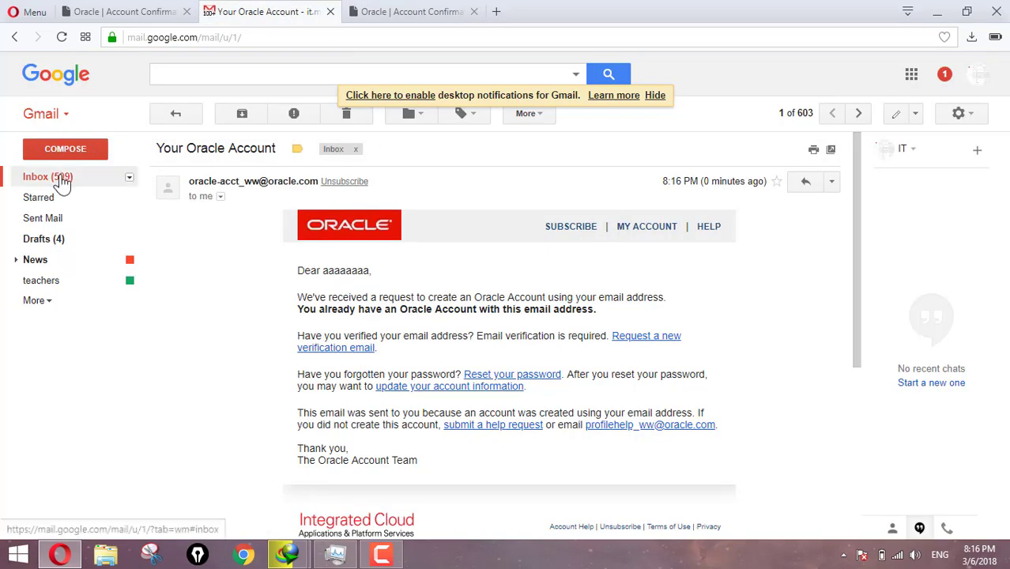
click(64, 178)
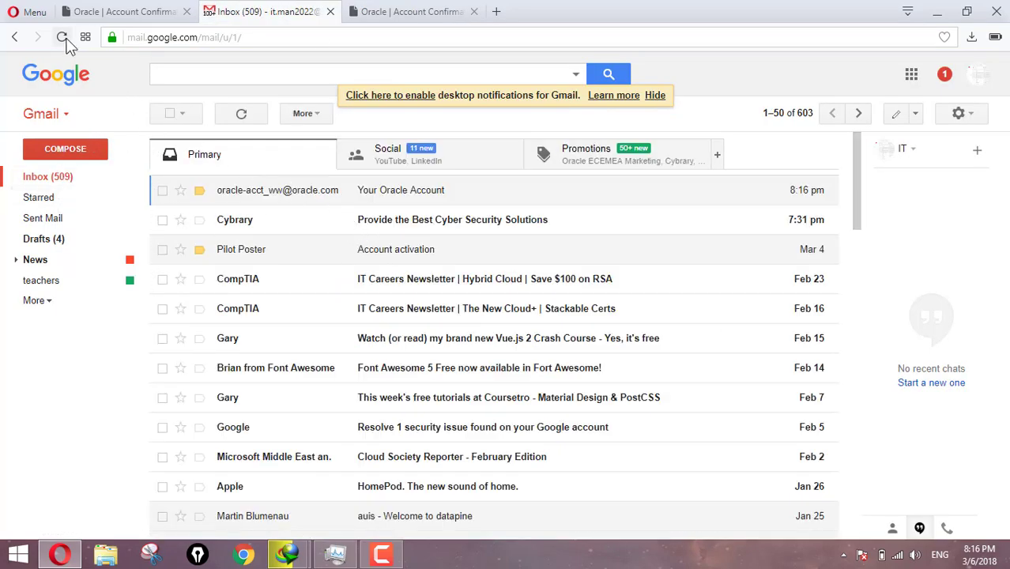
click(62, 38)
click(403, 11)
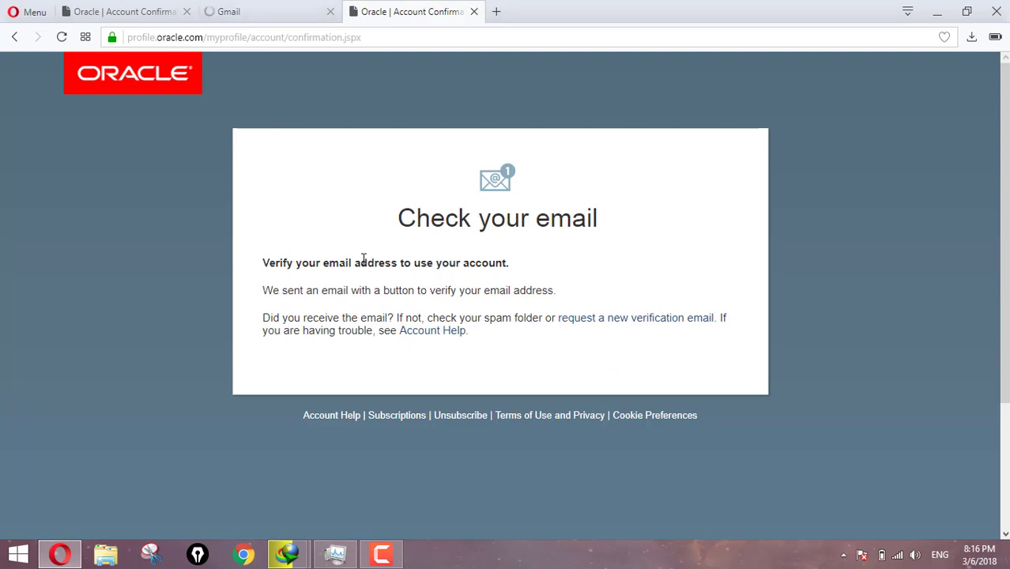
click(269, 11)
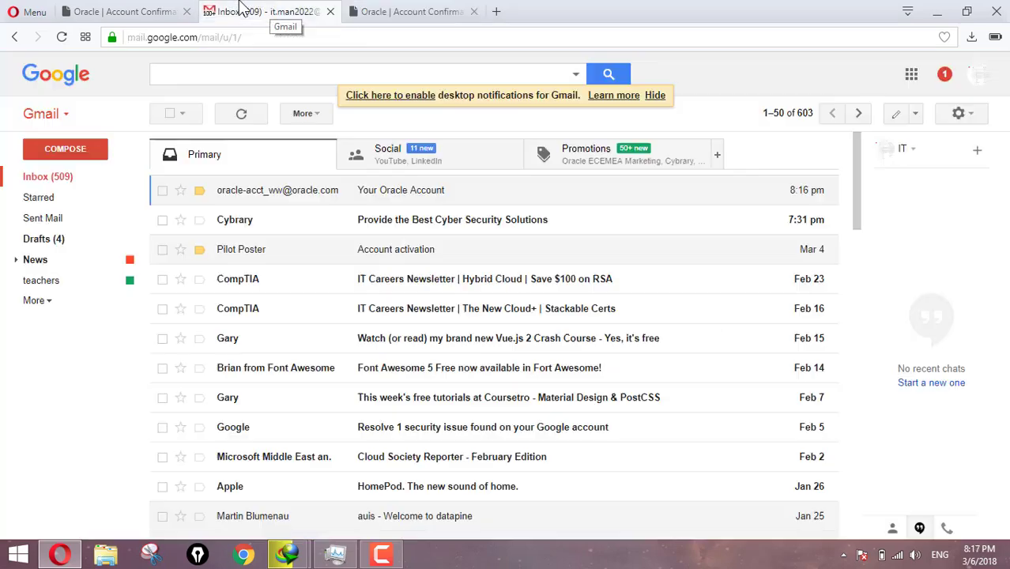
Reopen the Oracle email, follow its verification link, close that tab, and go back.
click(420, 193)
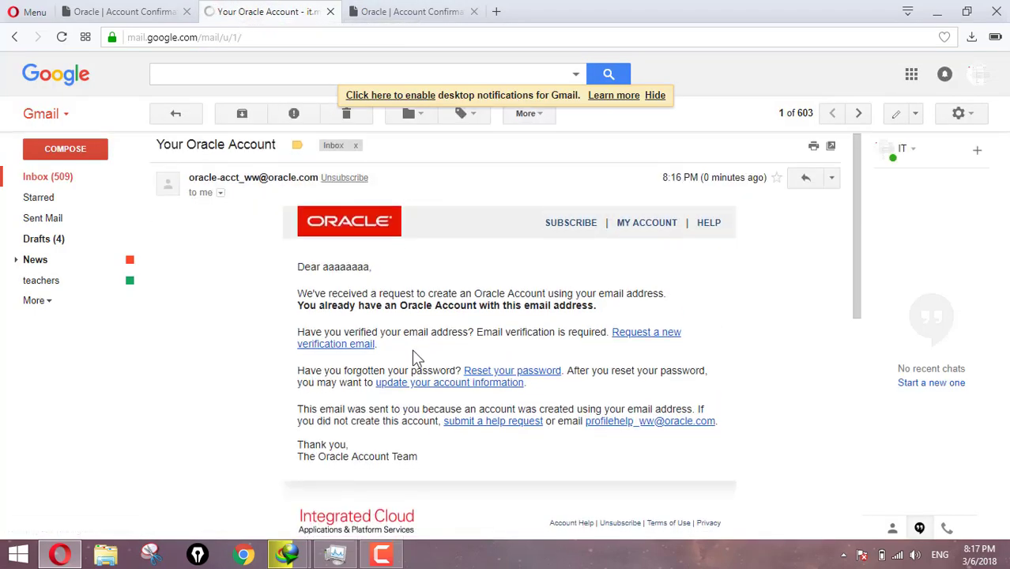
scroll(500, 329, down, 1)
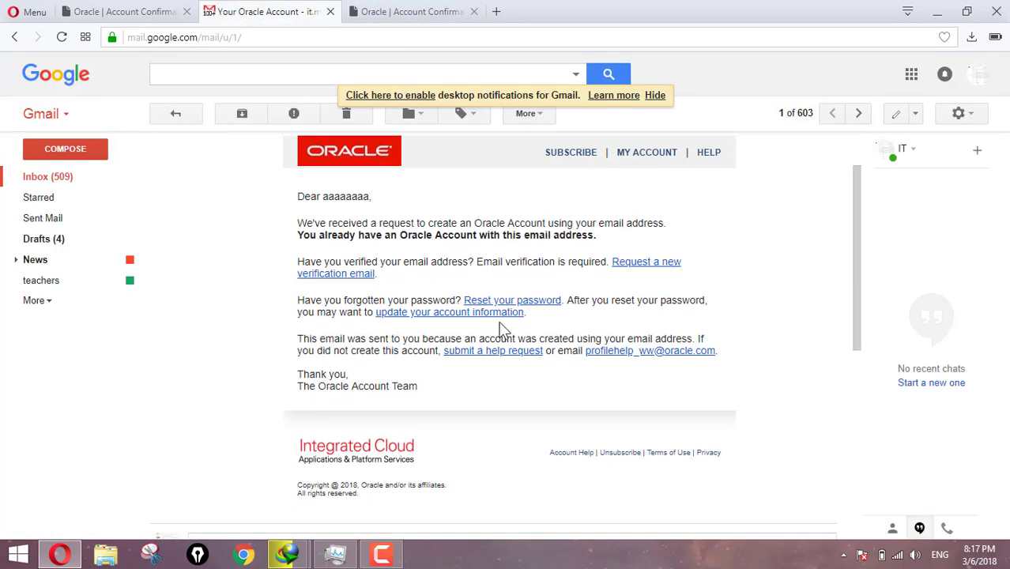
click(332, 279)
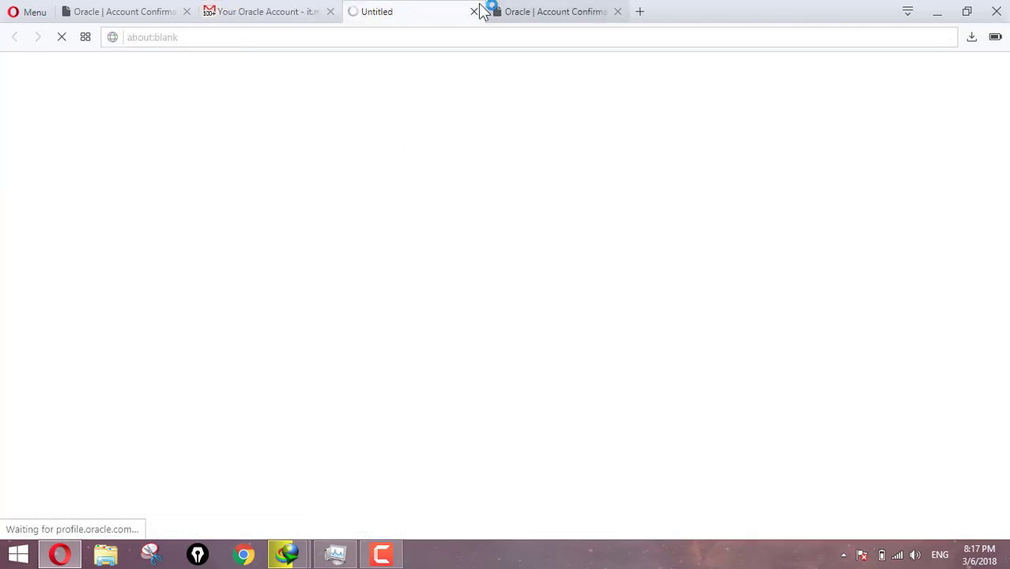
click(473, 12)
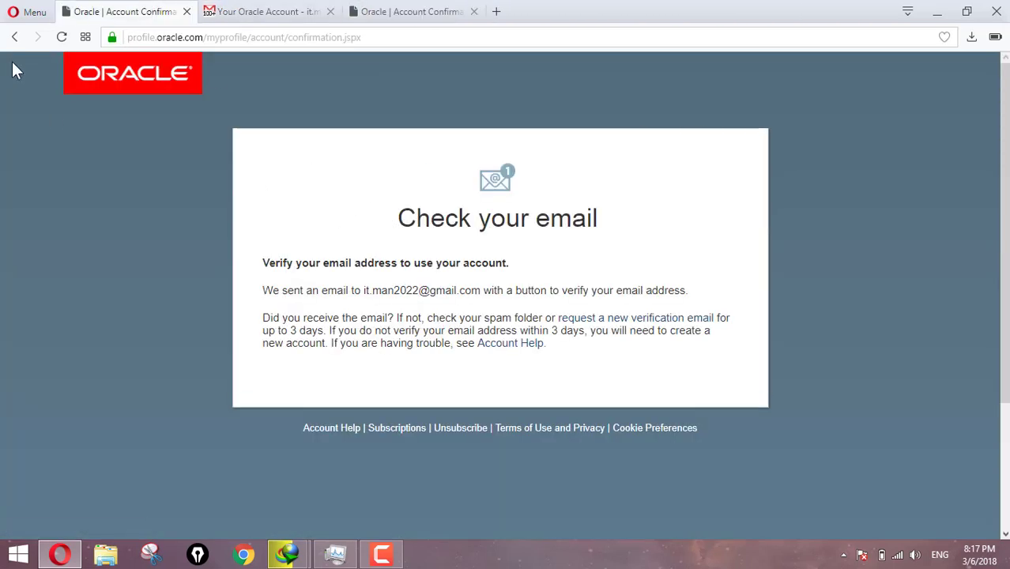
click(14, 37)
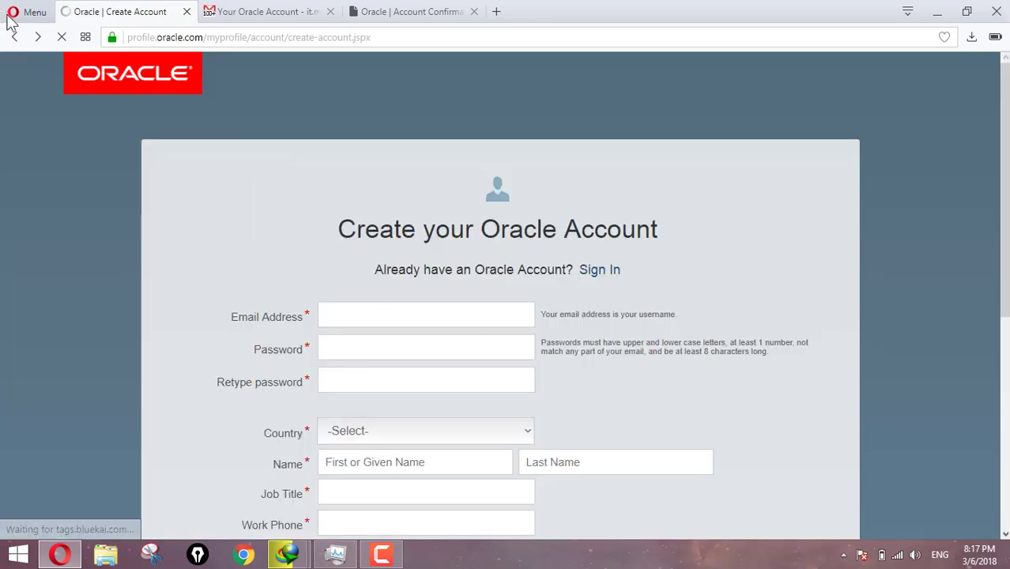
Sign in on Oracle's page with the account's Gmail address and password.
click(15, 37)
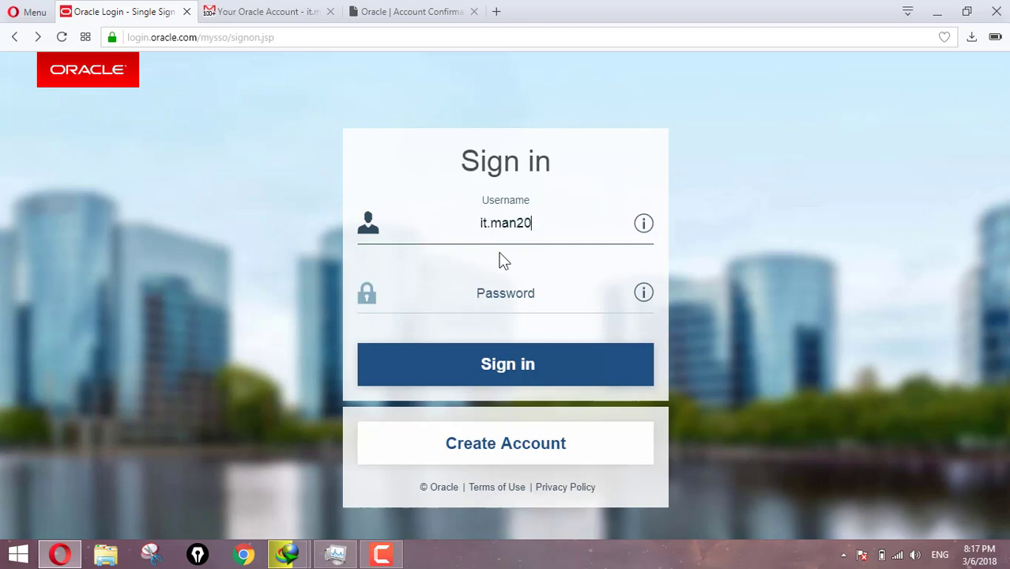
text(@g)
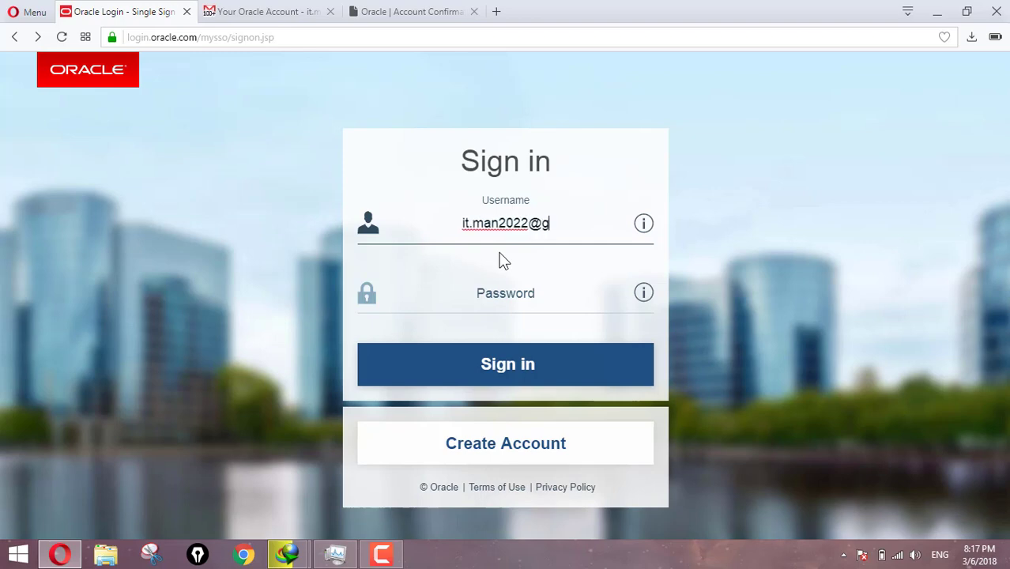
text(mail.com)
key(Tab)
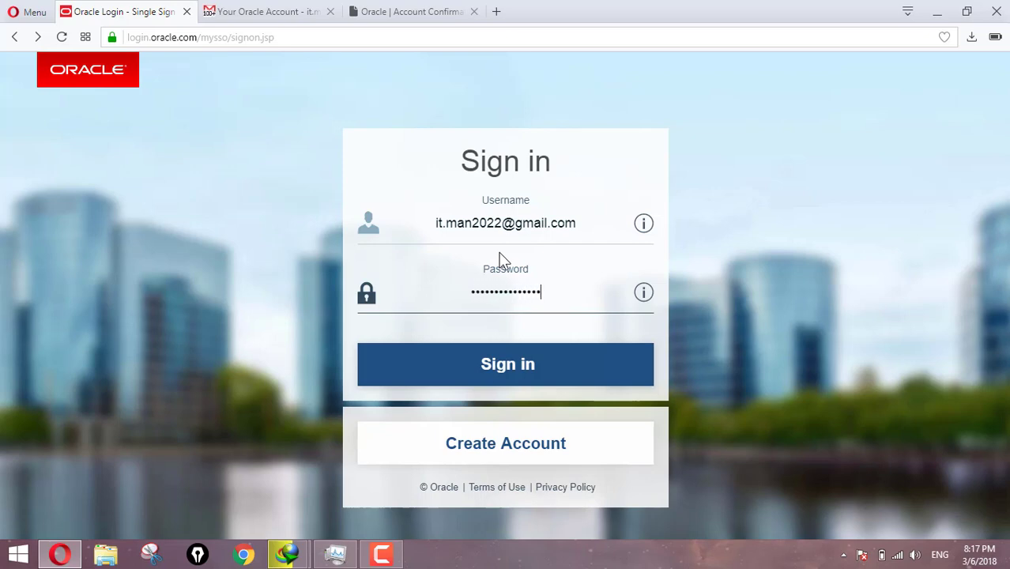
click(514, 364)
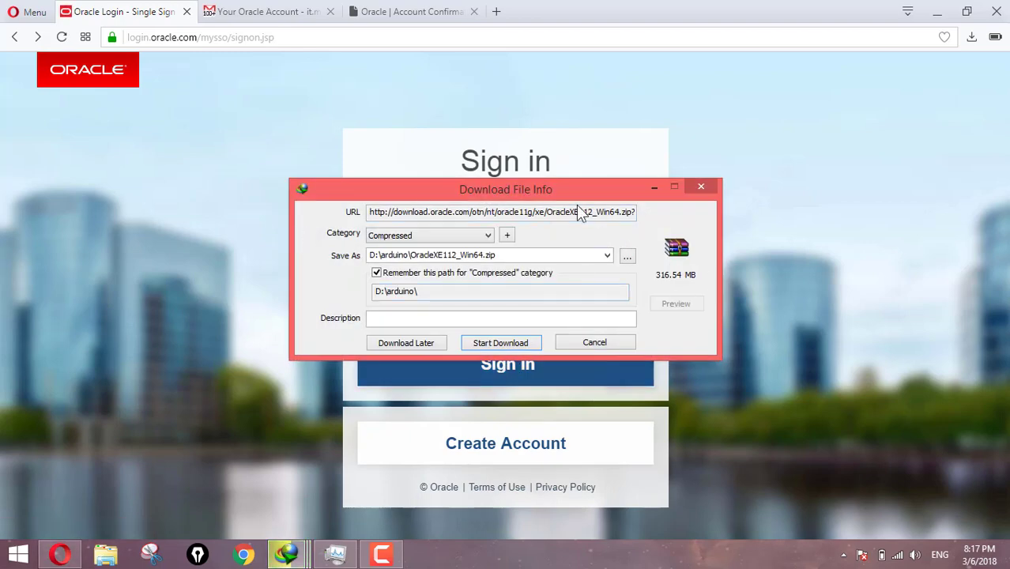
Download OracleXE112_Win64.zip to the Desktop with 'Remember this path' unchecked.
drag(559, 188, 524, 170)
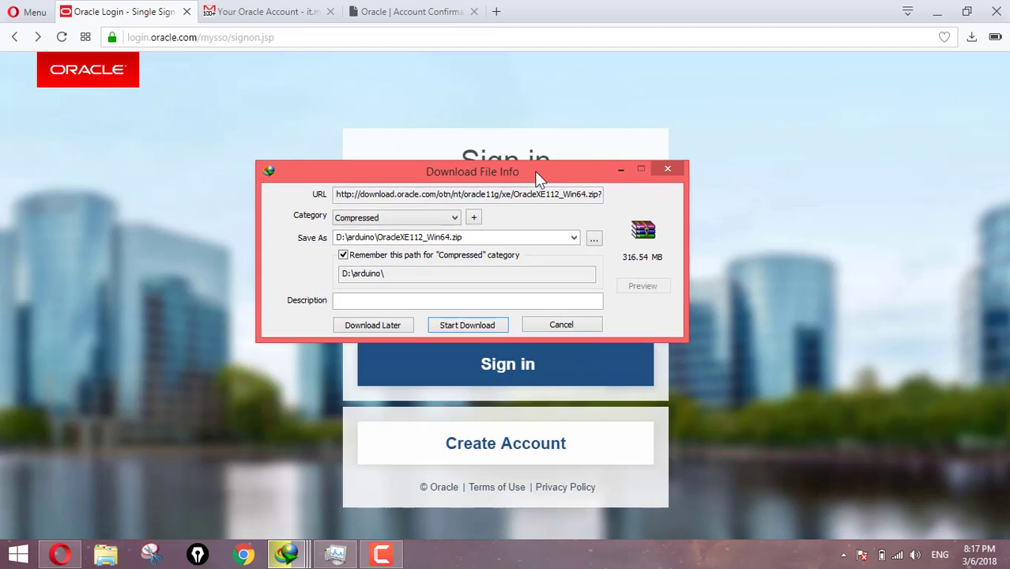
click(594, 241)
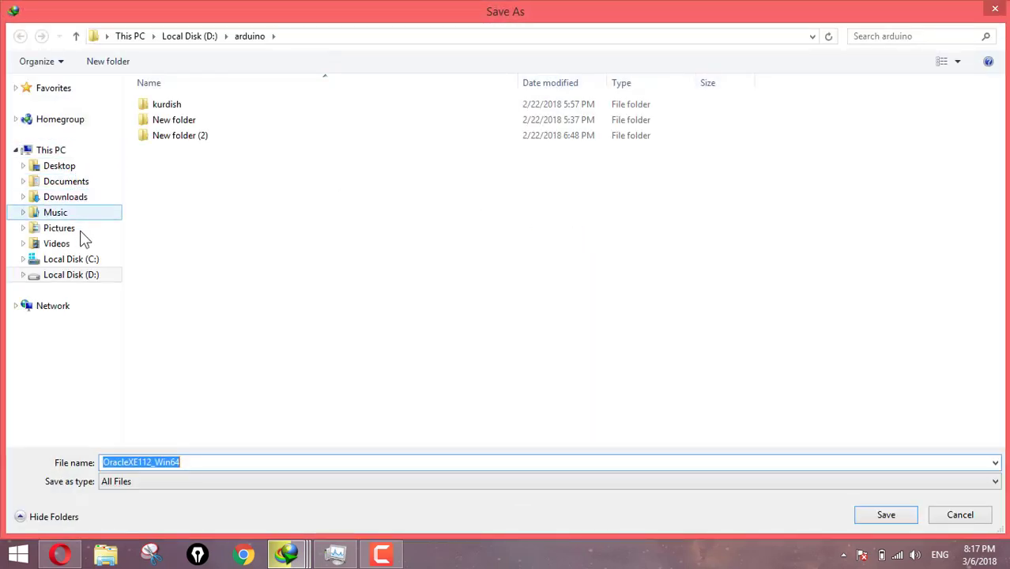
click(73, 170)
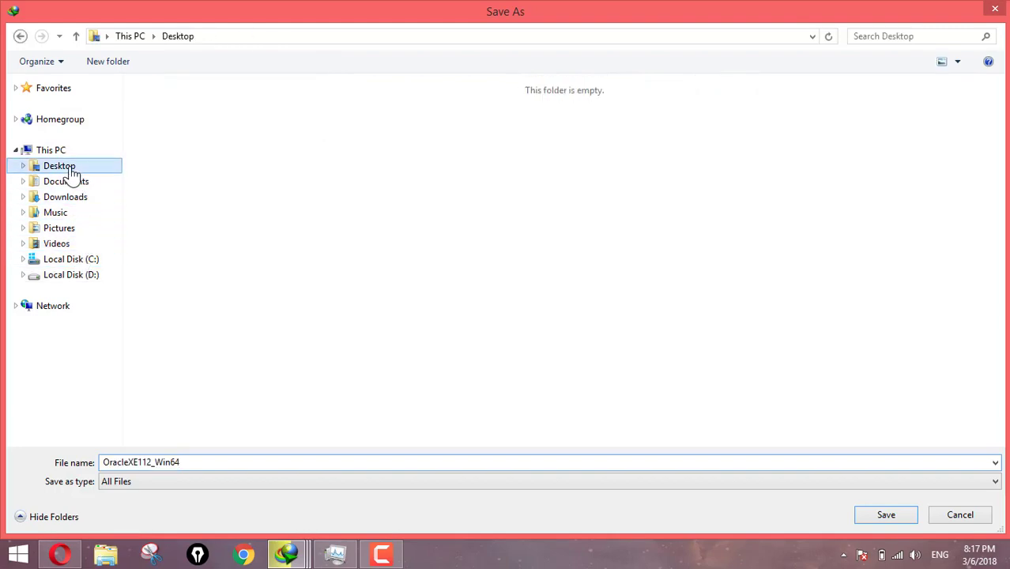
click(888, 517)
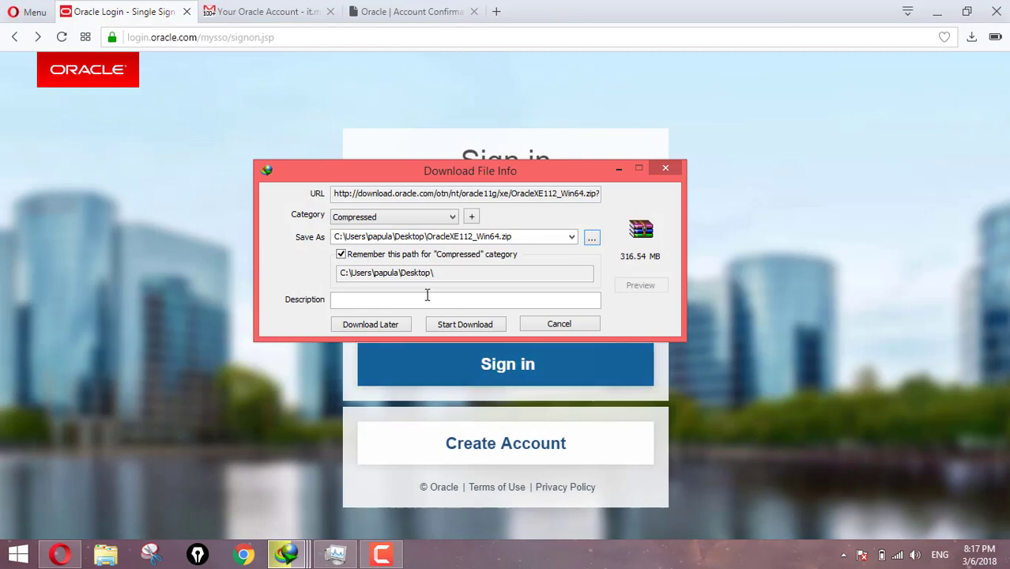
click(384, 257)
click(465, 324)
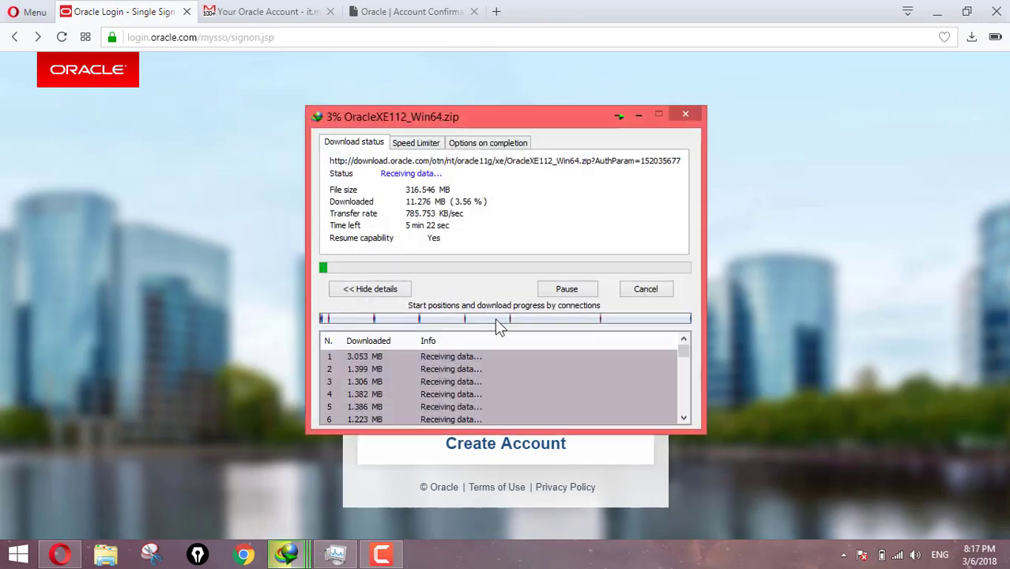
drag(562, 130, 616, 141)
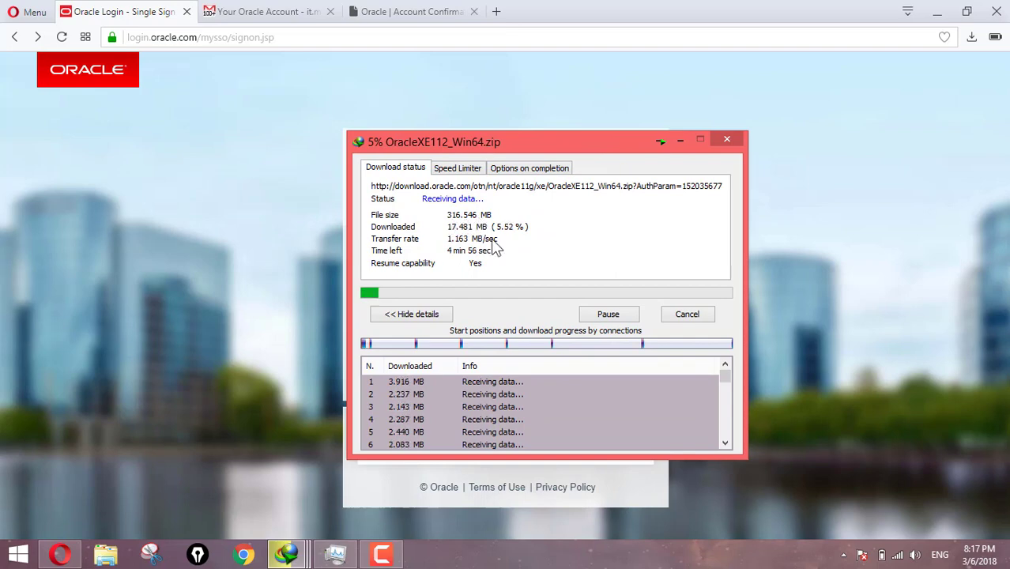
click(175, 211)
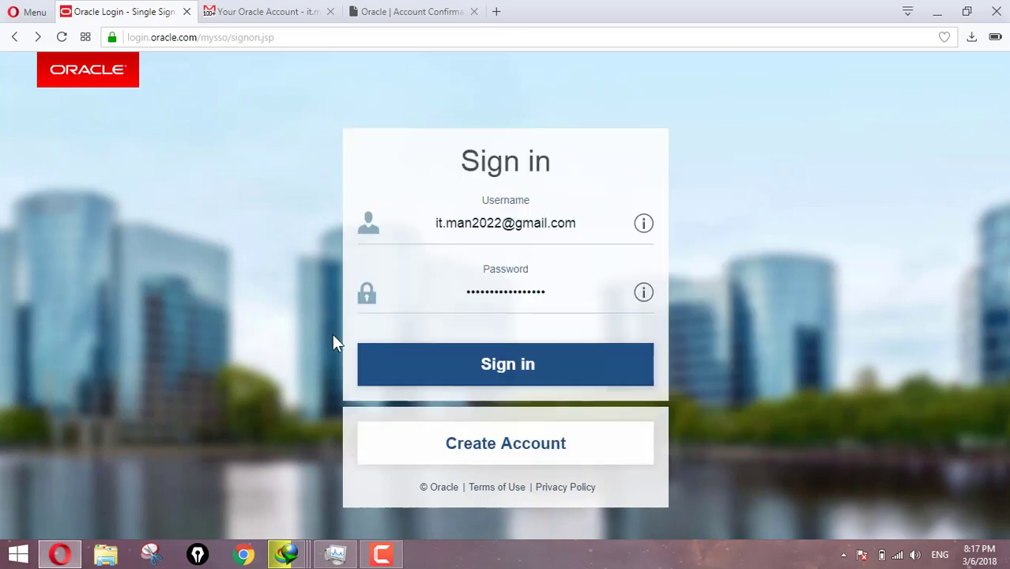